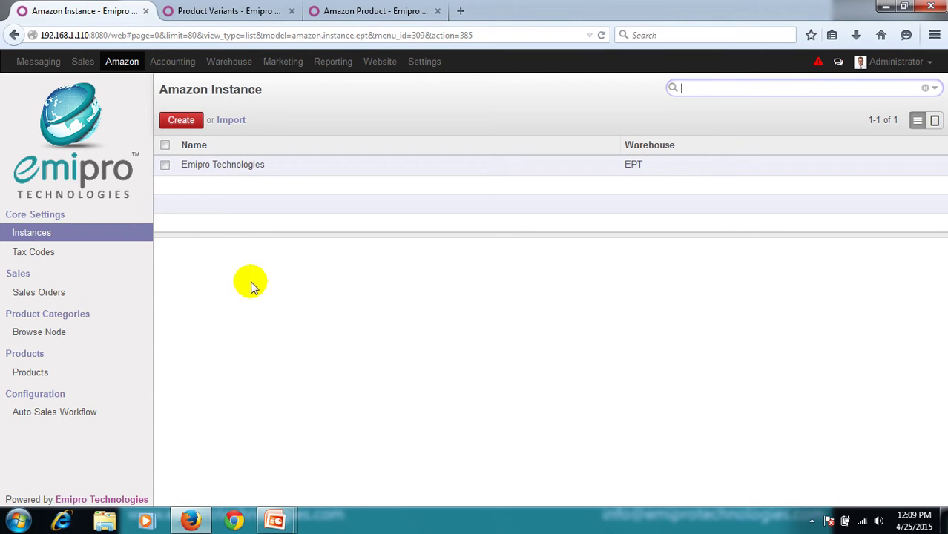
Open the Emipro Technologies instance for editing and review the workflow options and order configuration of its auto workflow
click(243, 164)
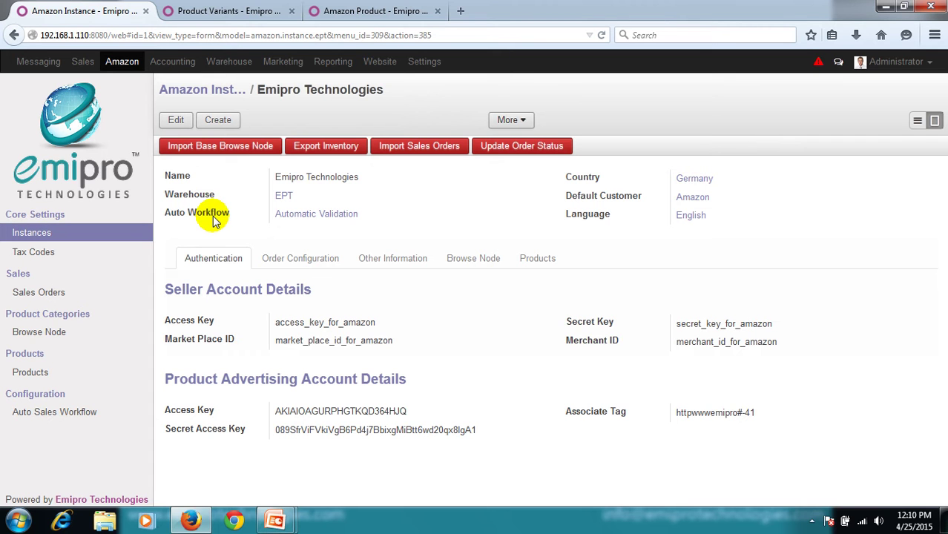
click(178, 120)
click(542, 221)
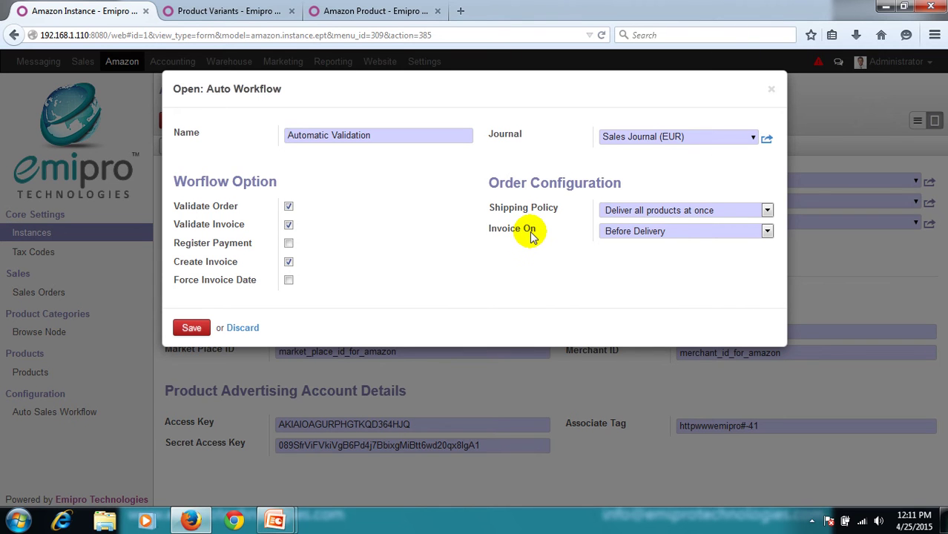
click(199, 328)
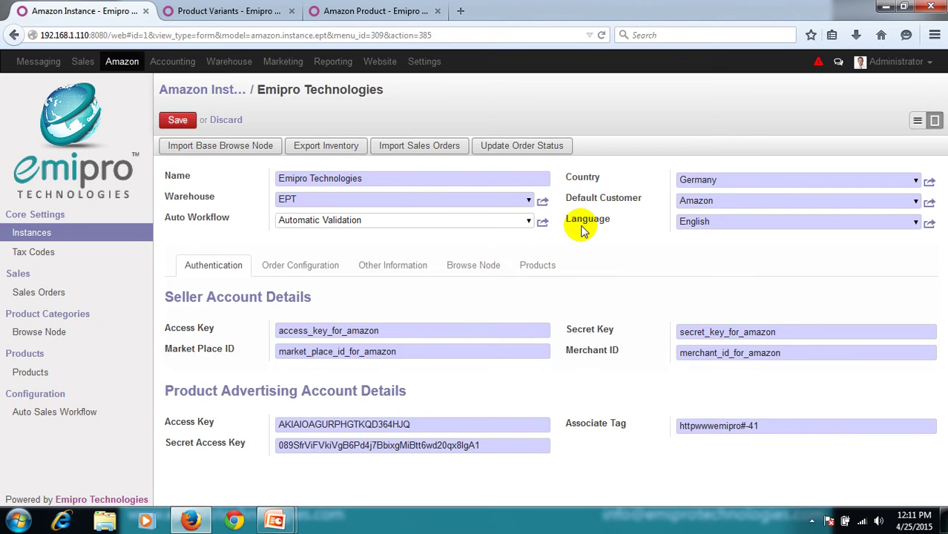
Examine the default customer and language set on the Amazon instance
double_click(724, 203)
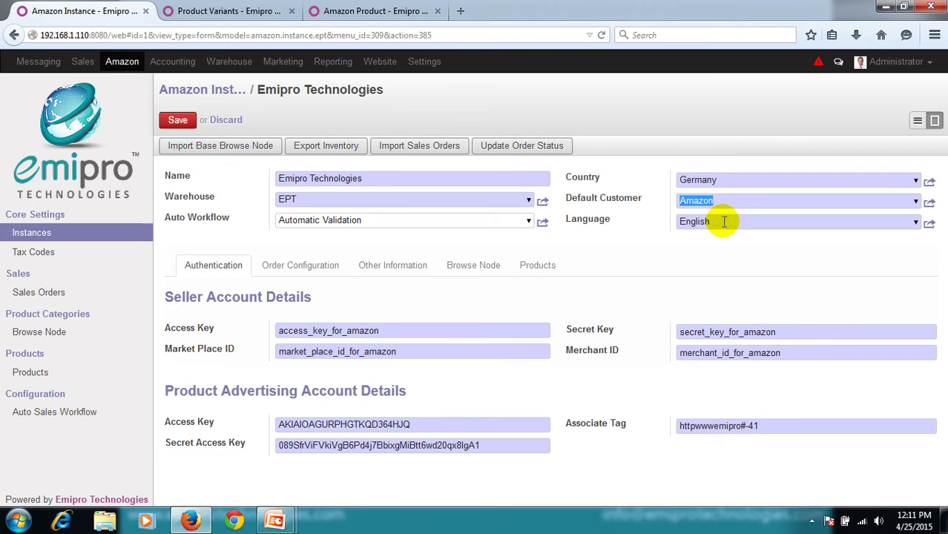
drag(719, 219, 660, 220)
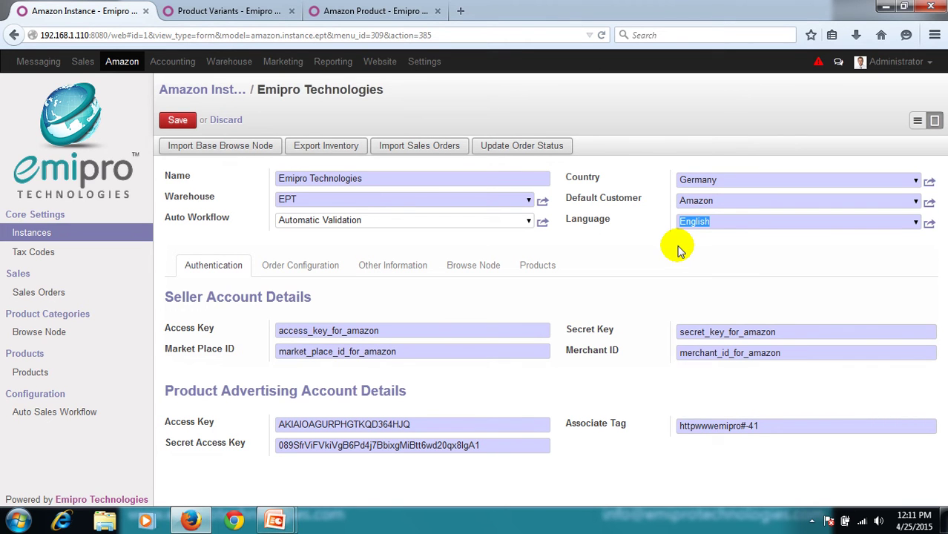
click(731, 222)
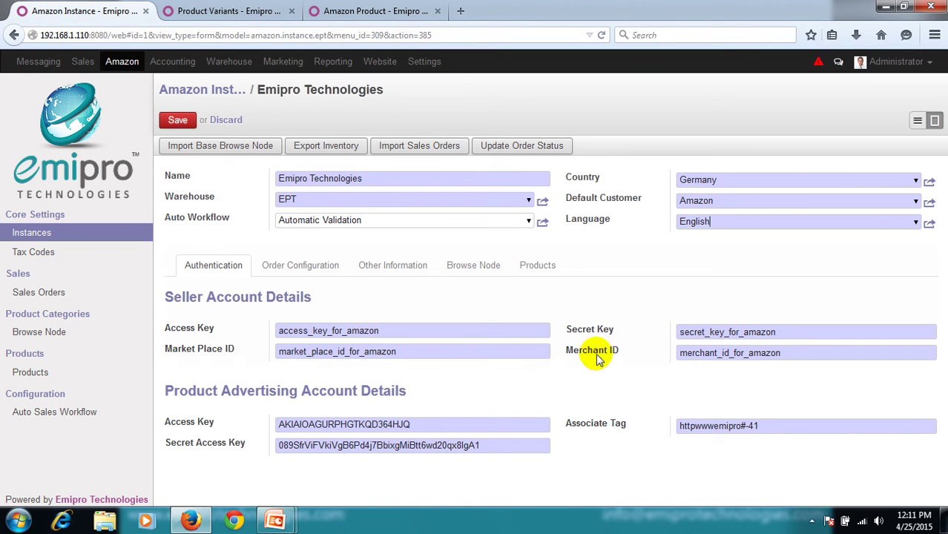
Review the instance's order configuration, including order prefix, shipment fee and stock field, and its other information
click(326, 273)
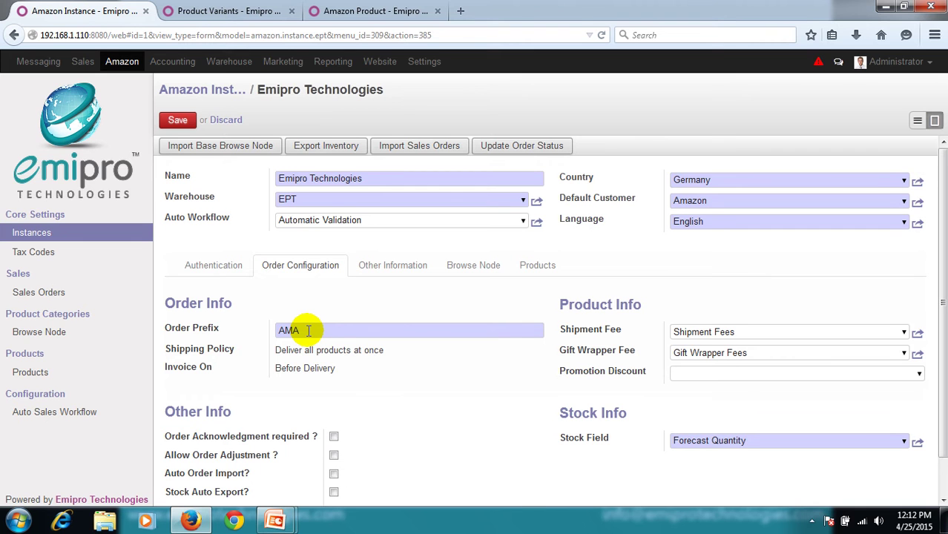
drag(308, 331, 253, 330)
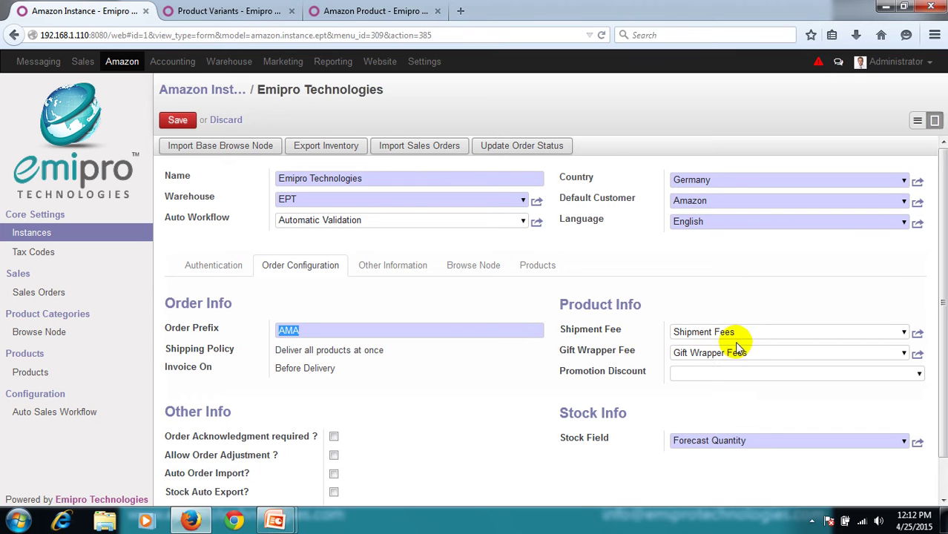
drag(751, 333, 671, 334)
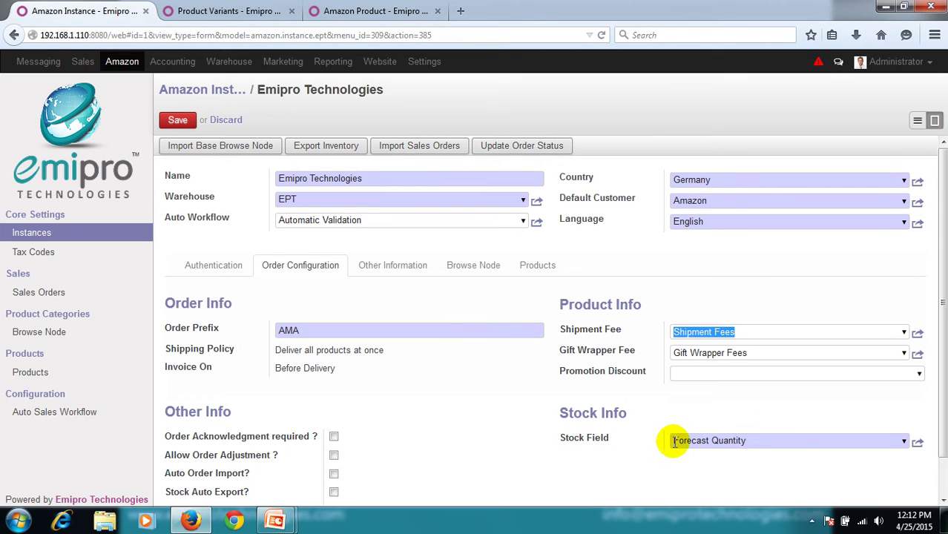
drag(672, 441, 747, 445)
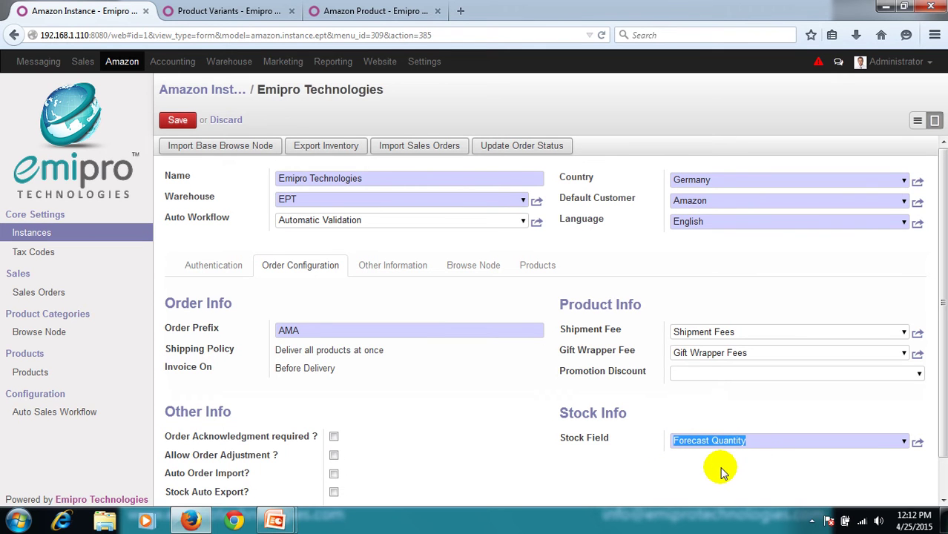
click(673, 465)
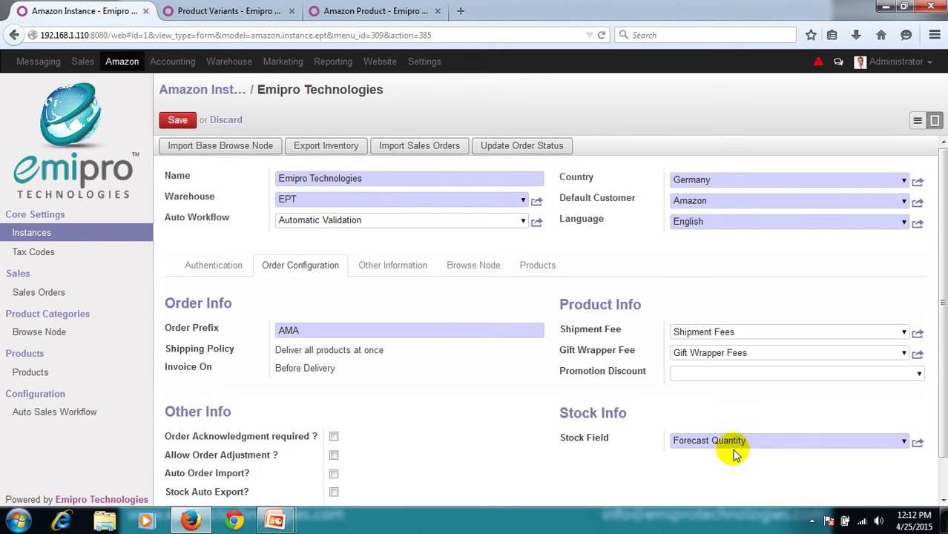
click(406, 272)
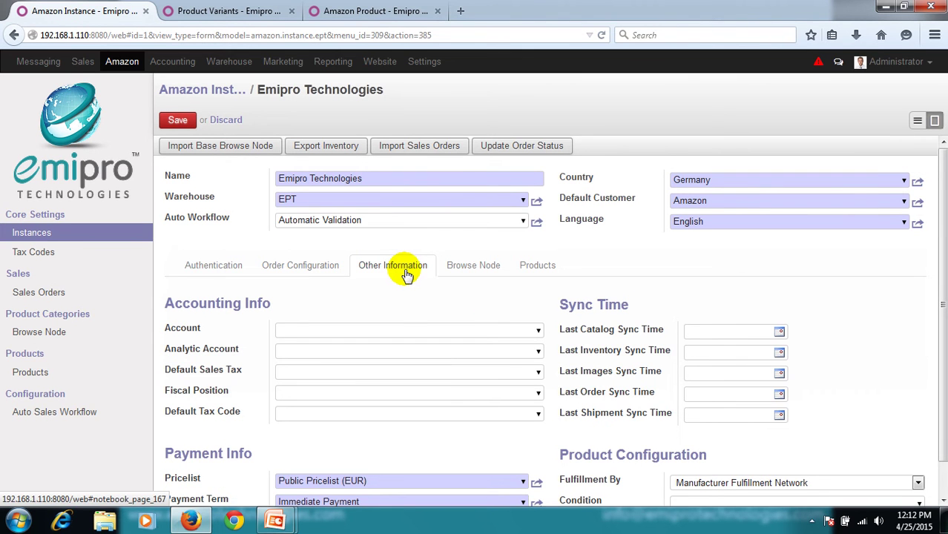
scroll(338, 364, down, 1)
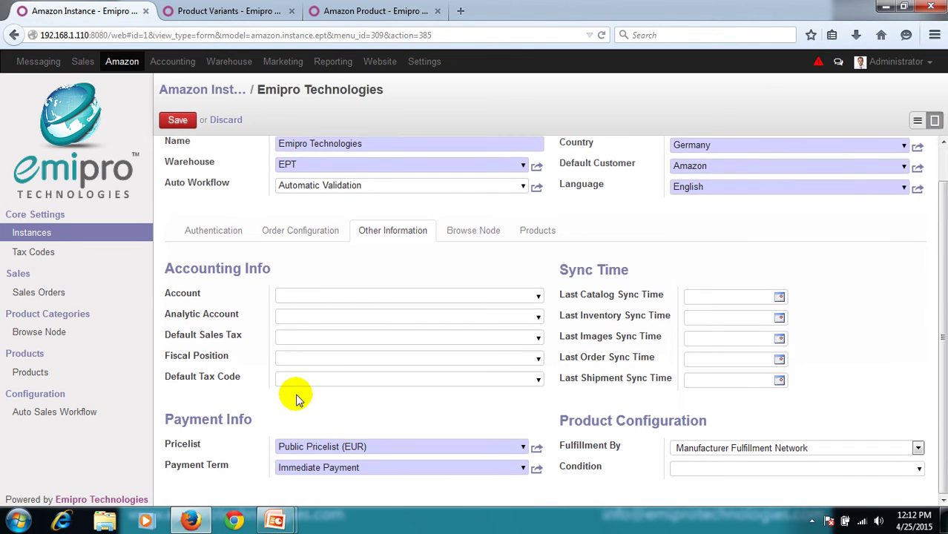
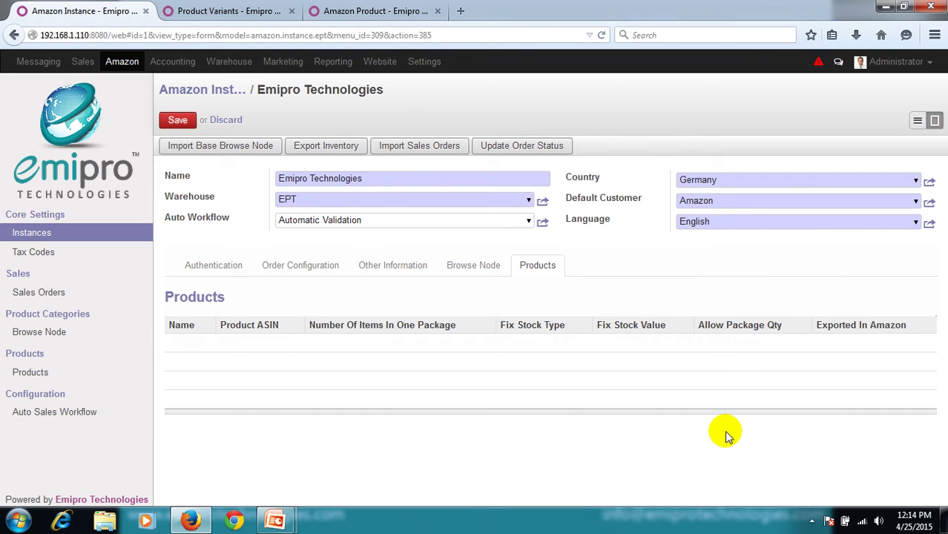
Open the Amazon browse node list and examine the categories, their parents and their mapped Odoo categories
click(39, 332)
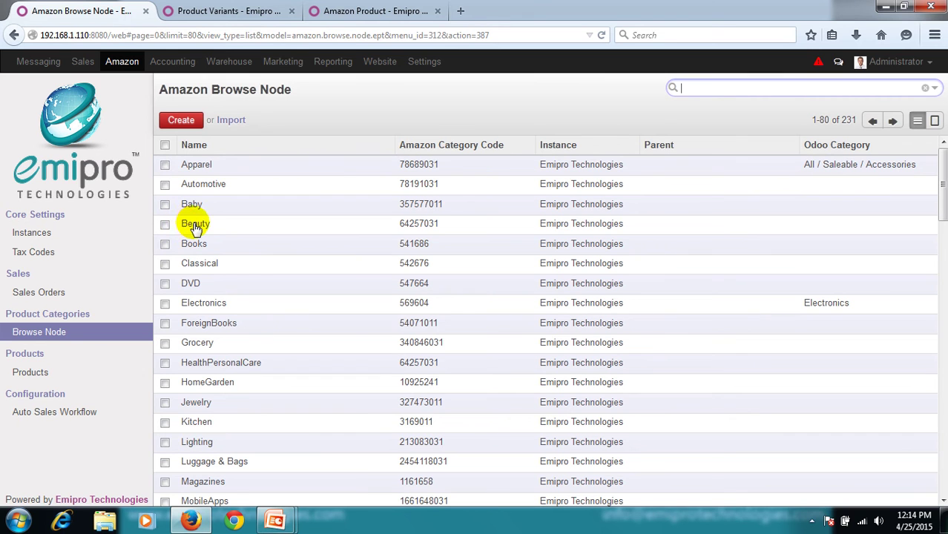
scroll(508, 271, down, 10)
scroll(507, 282, down, 10)
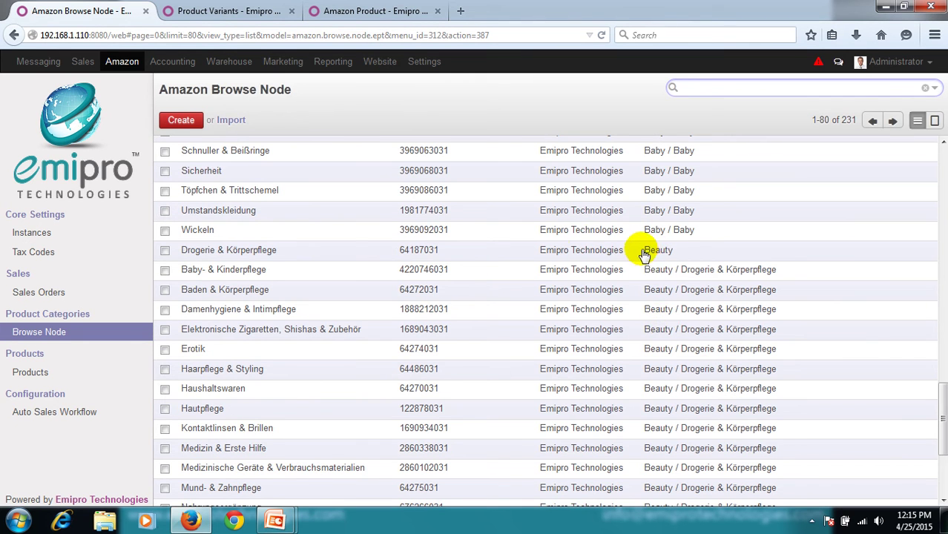
scroll(249, 250, up, 10)
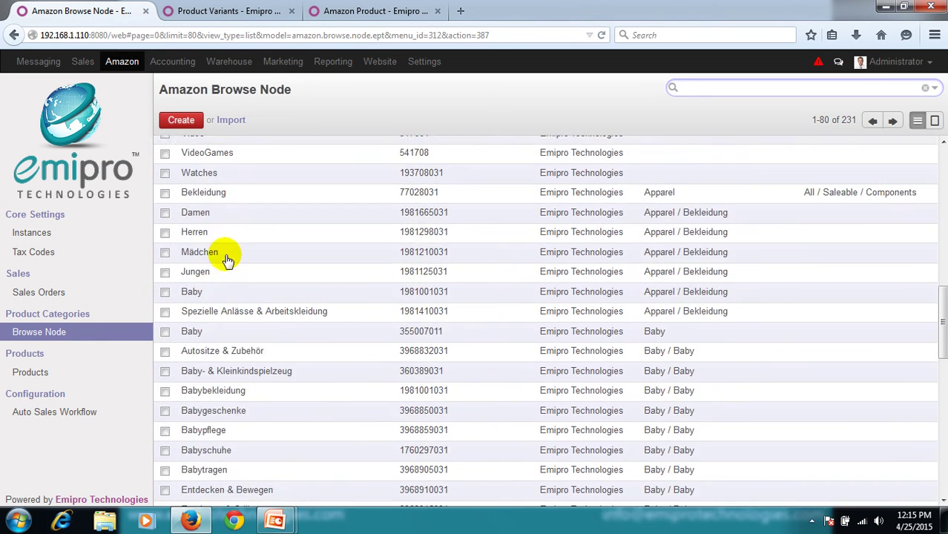
scroll(221, 255, up, 5)
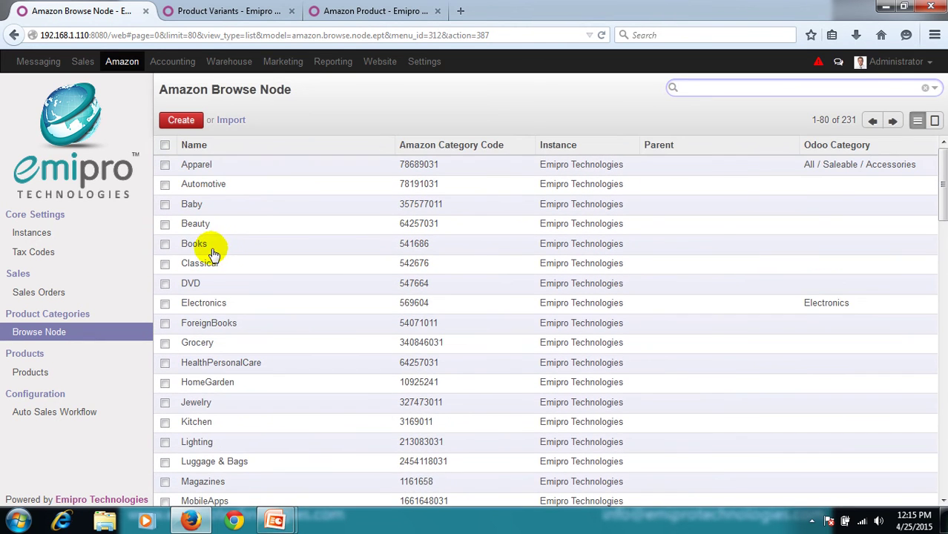
Select the Beauty browse node and look up the Import Browse Node action available for it
click(165, 224)
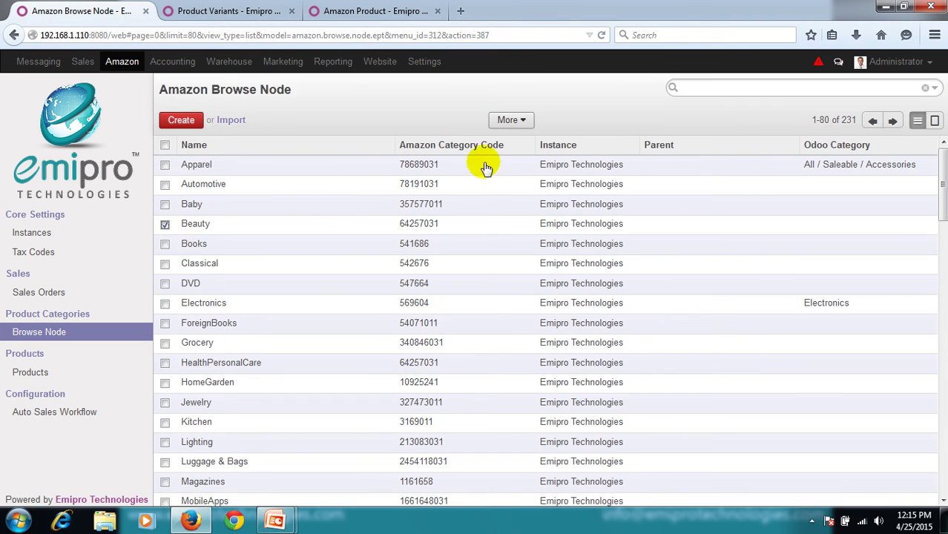
click(519, 123)
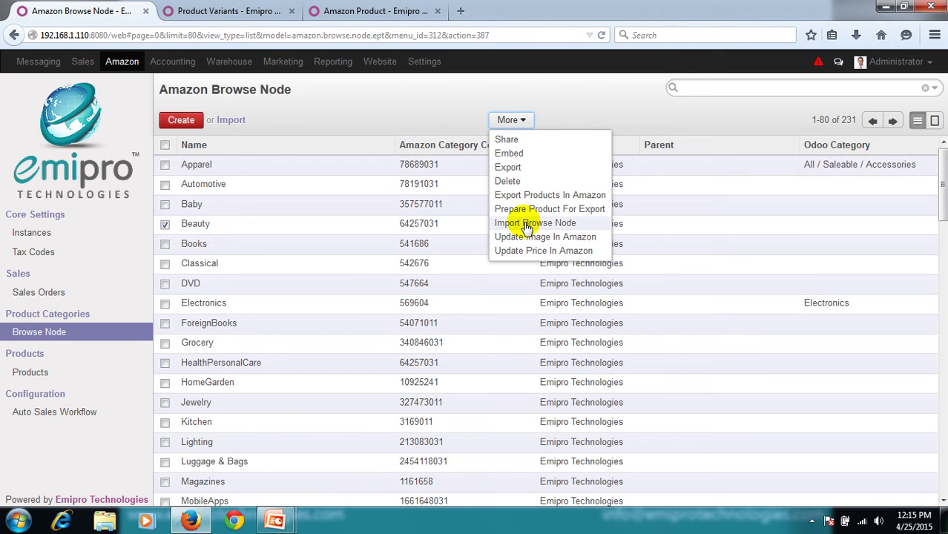
click(371, 104)
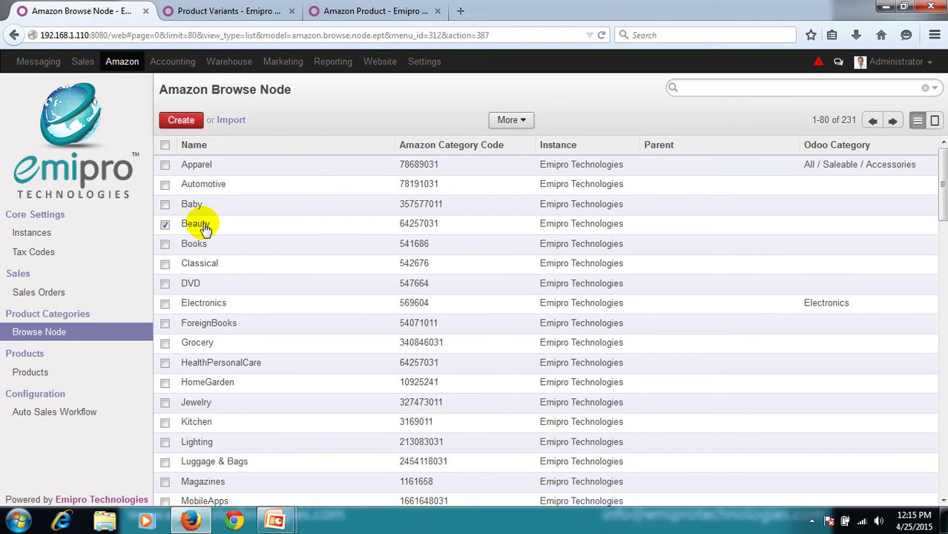
Check which Odoo category is mapped on the Electronics browse node, and return to the list
click(209, 309)
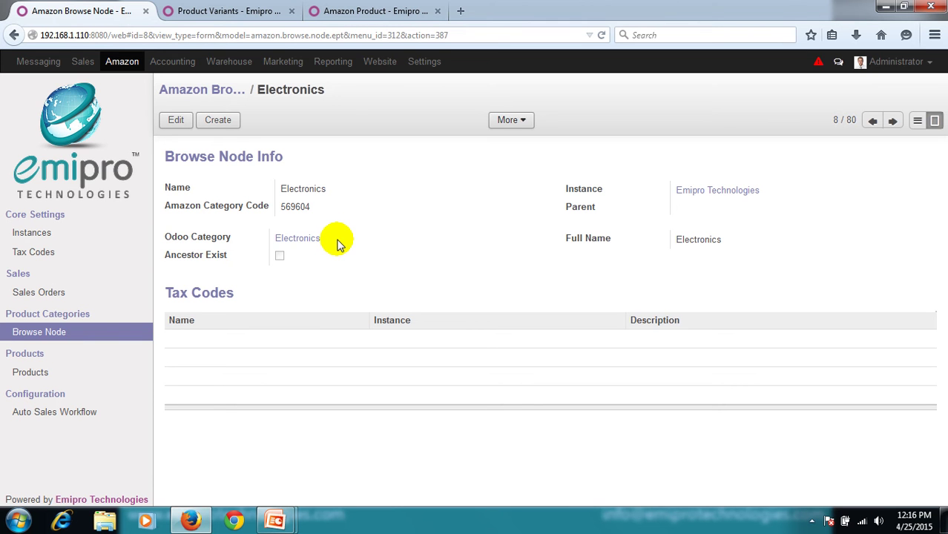
click(917, 119)
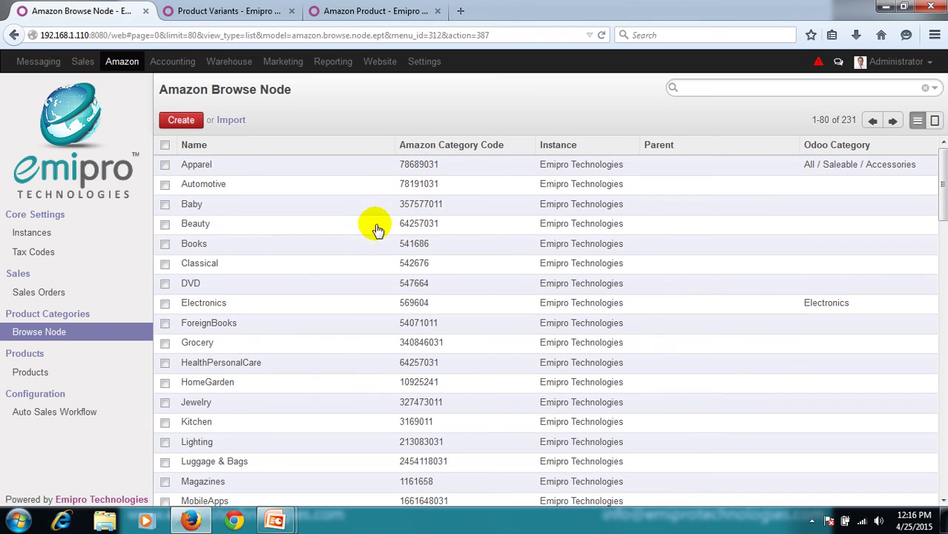
Select the Electronics browse node and open the Prepare Product For Export dialog for it
click(166, 304)
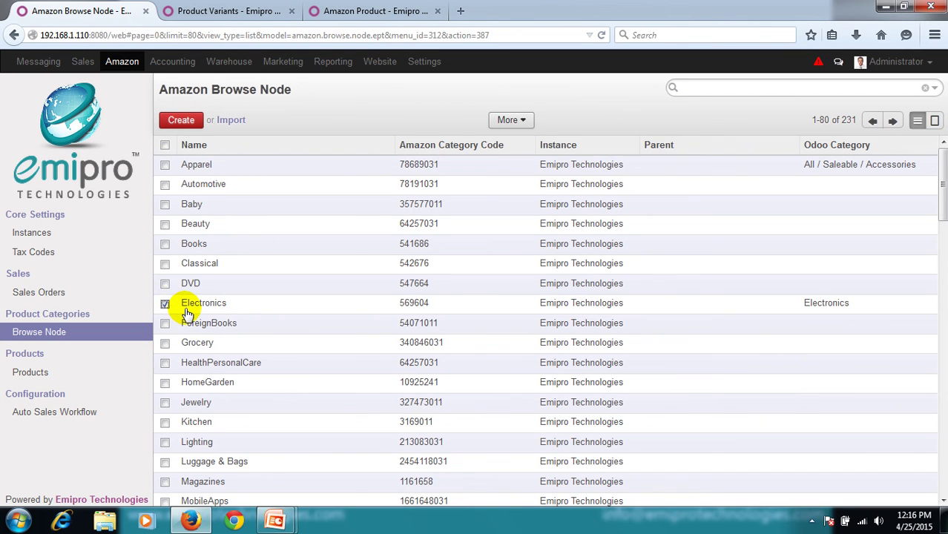
click(516, 122)
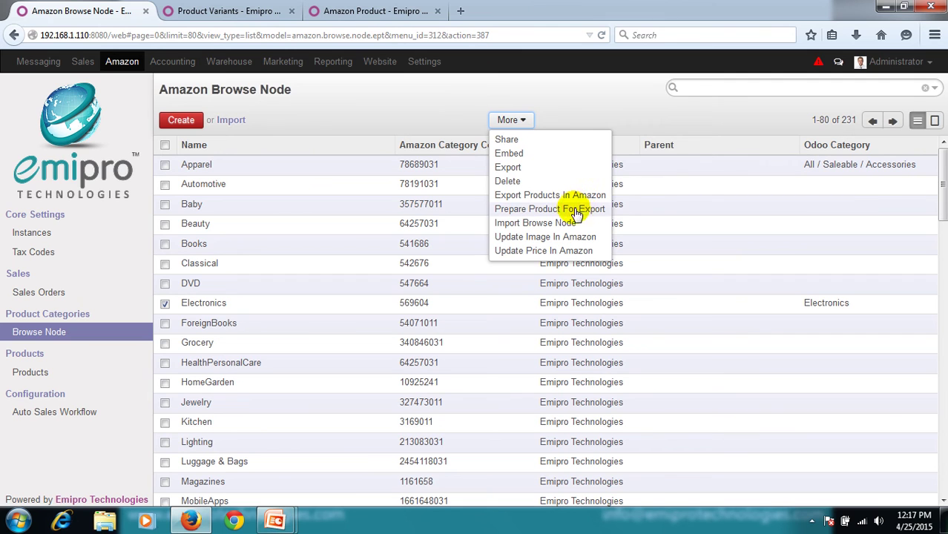
click(420, 113)
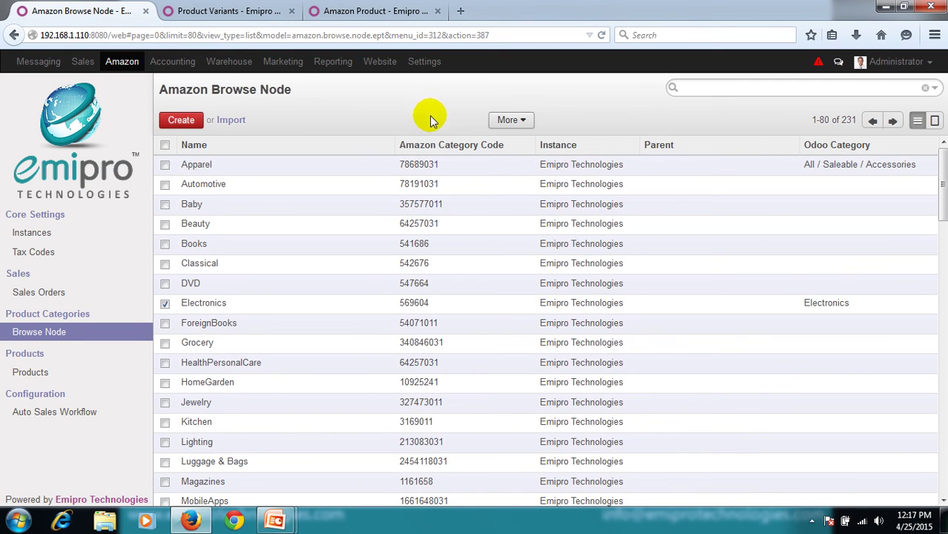
click(501, 120)
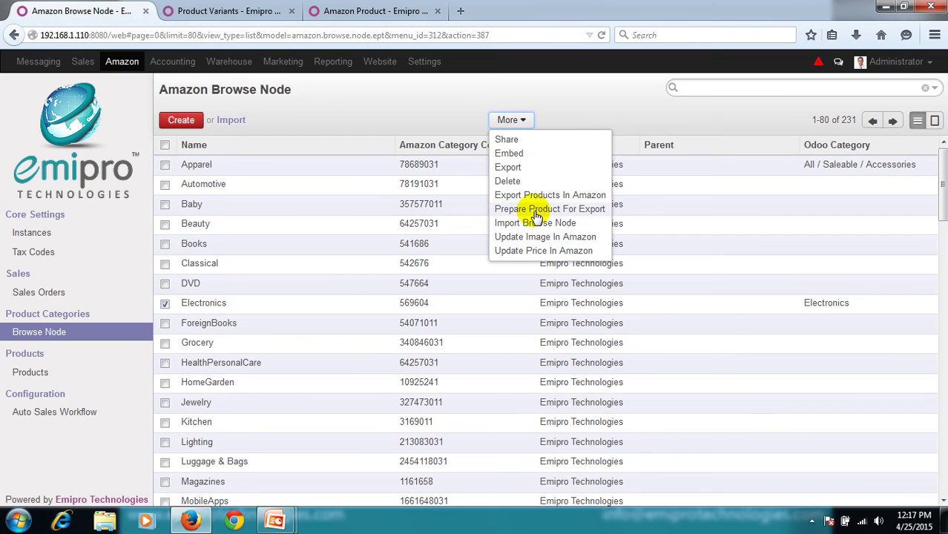
click(539, 210)
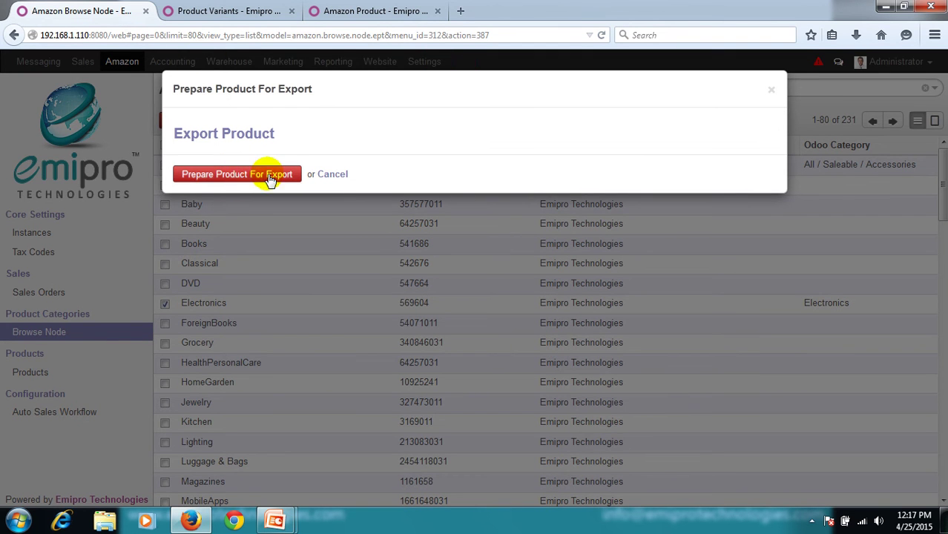
Check the Electronics product variants and the existing Amazon product list before returning to the export preparation dialog
click(210, 12)
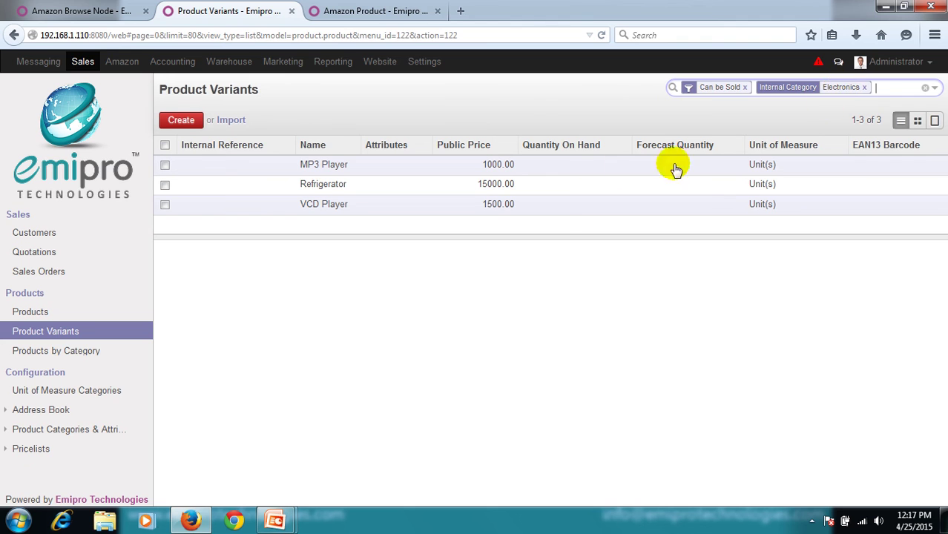
click(374, 11)
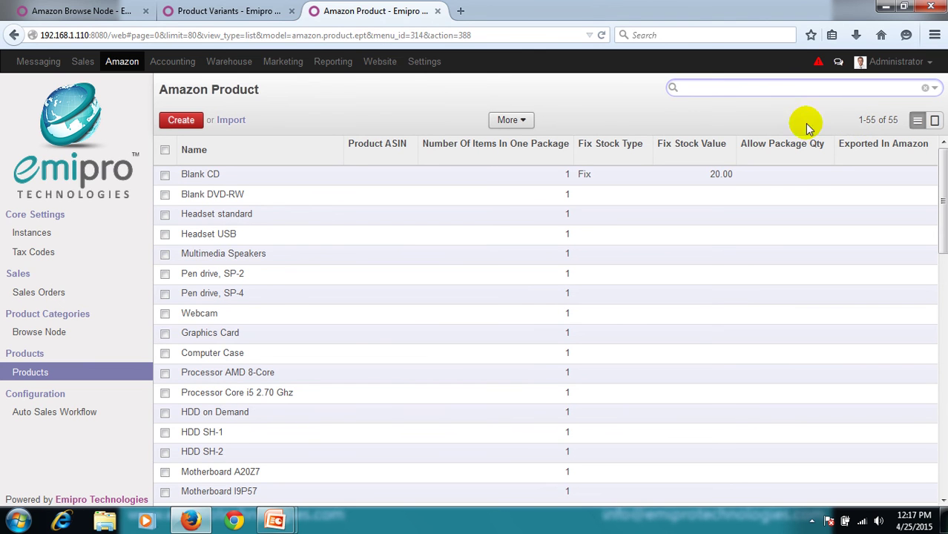
click(96, 13)
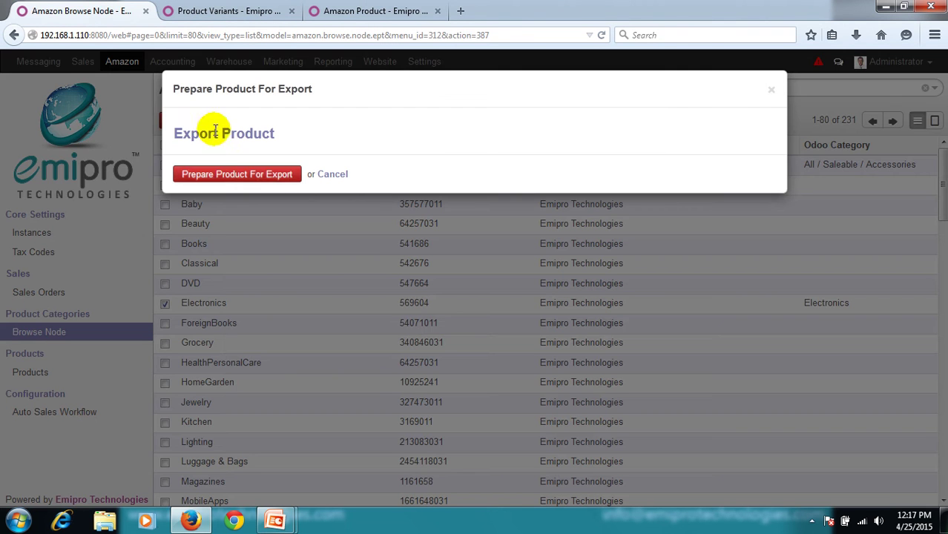
Confirm preparing the Electronics products for export and refresh the Amazon product list
click(225, 175)
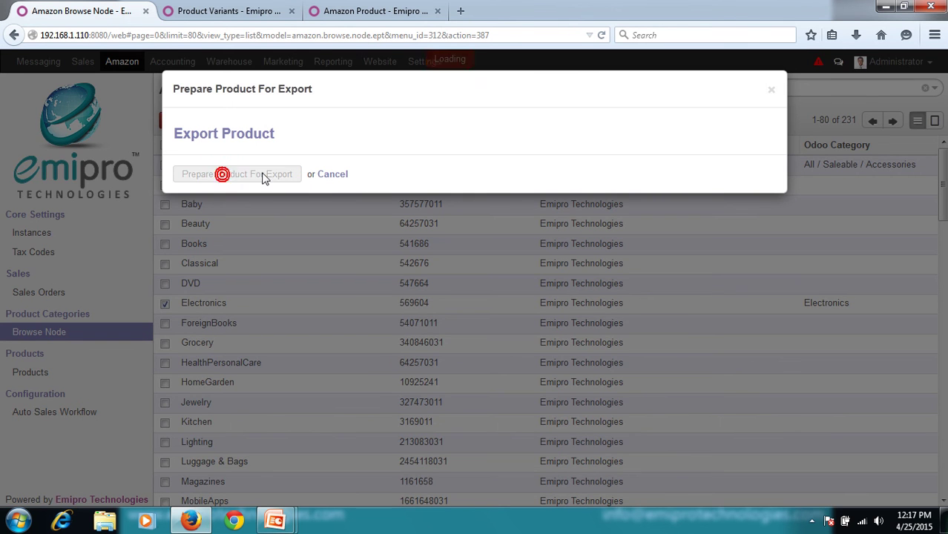
click(309, 16)
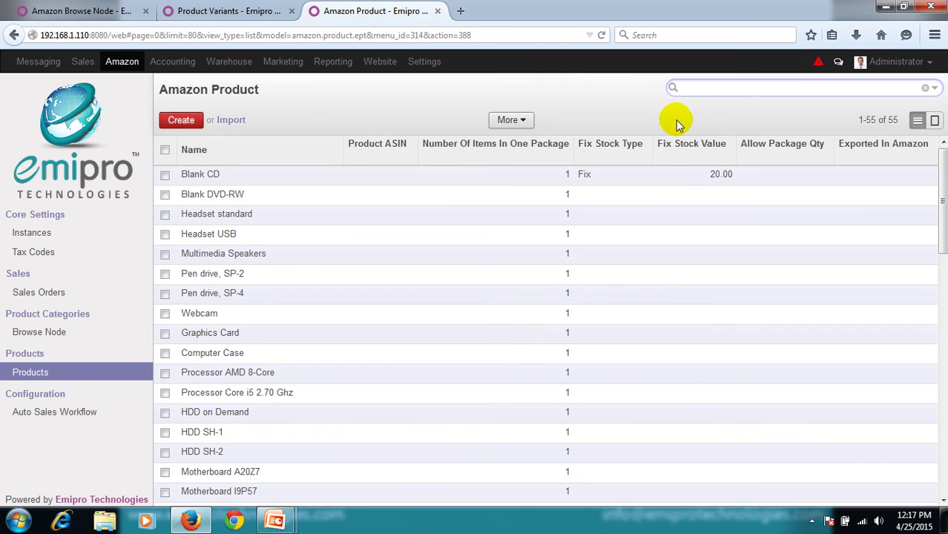
click(674, 89)
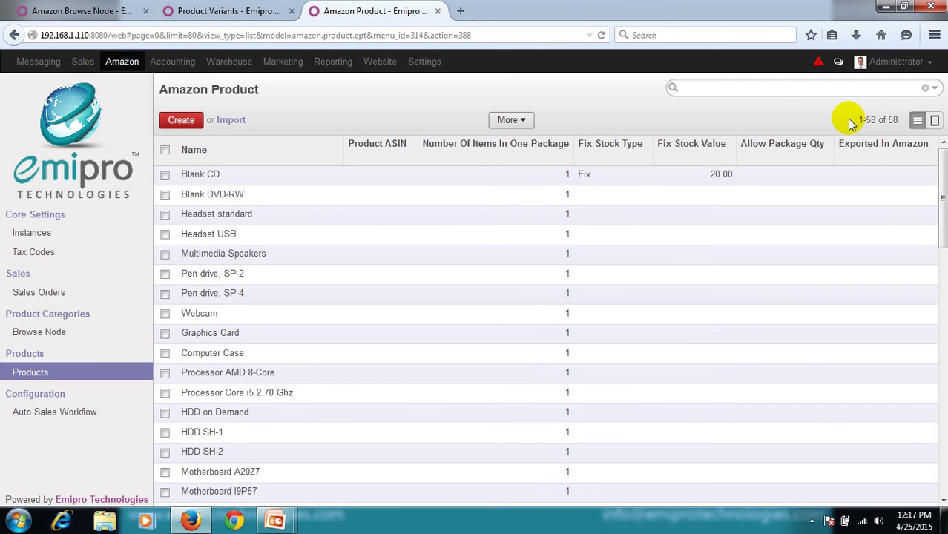
click(768, 87)
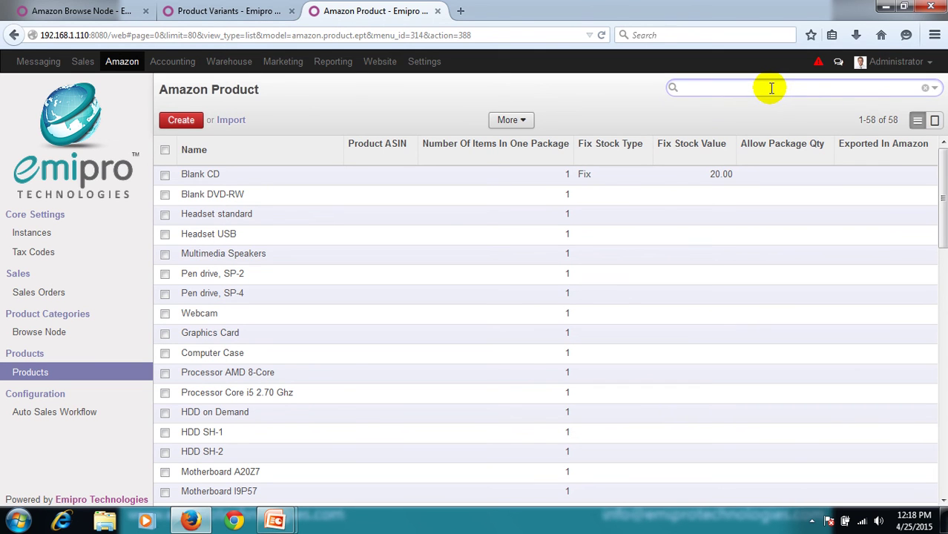
Filter the Amazon product list by the Electronics browse node to check the prepared products
text(Electronics)
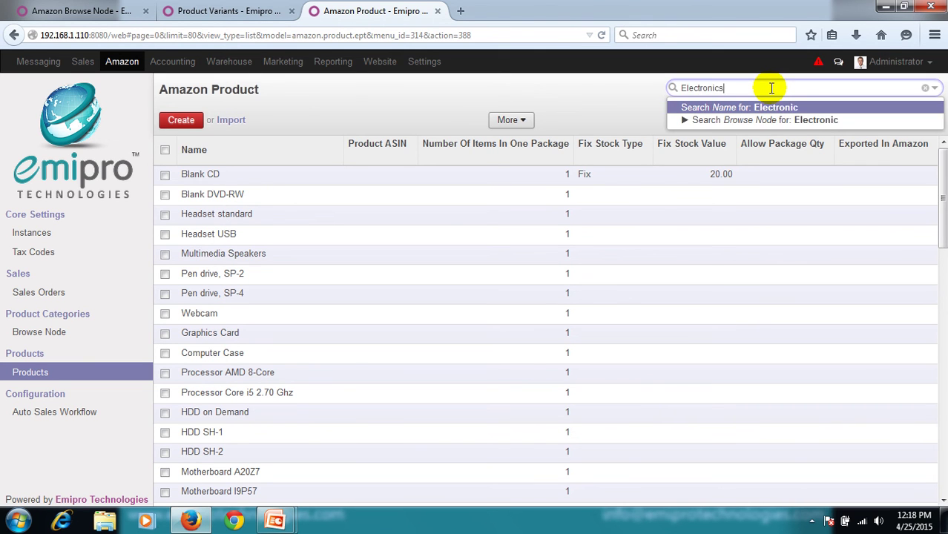
key(Down)
key(Right)
key(Down)
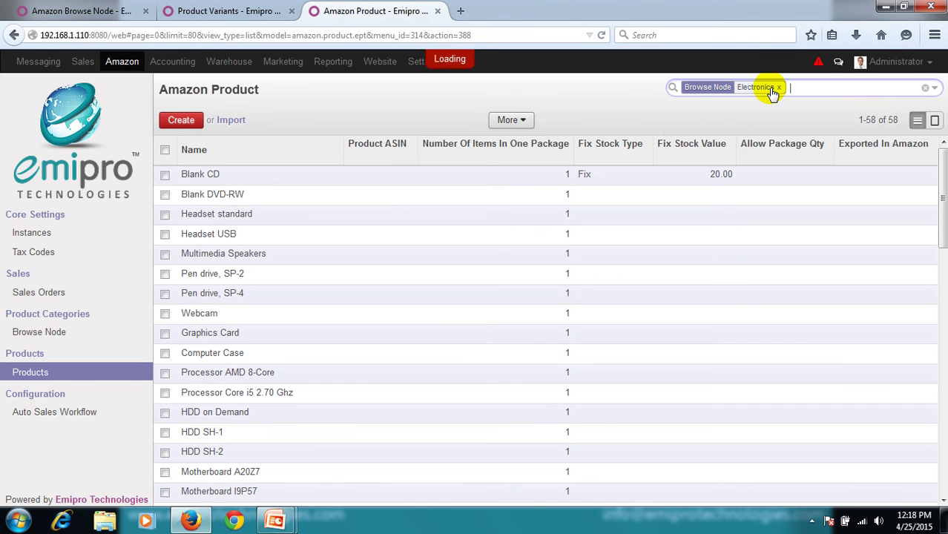
key(Return)
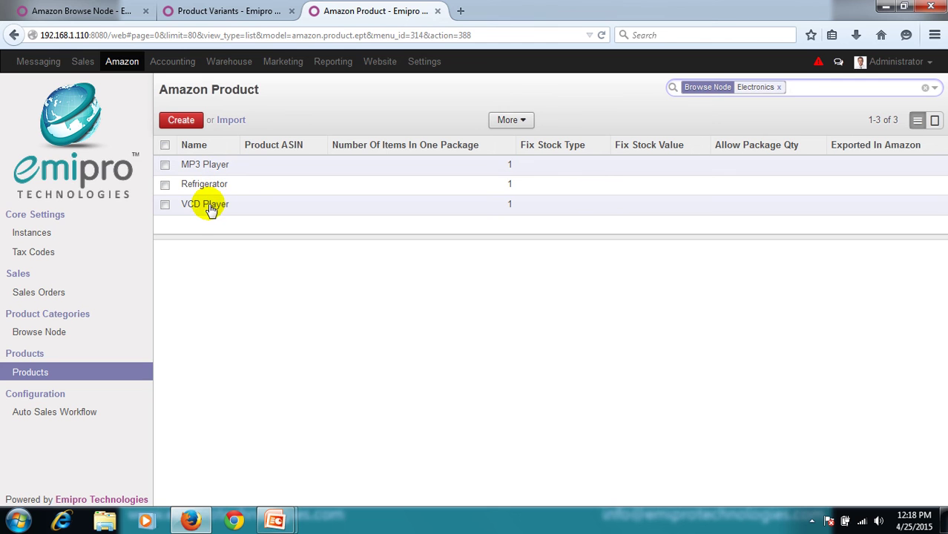
Select the Emipro Technologies instance in the Amazon instance list and check which export and update actions it offers
click(111, 10)
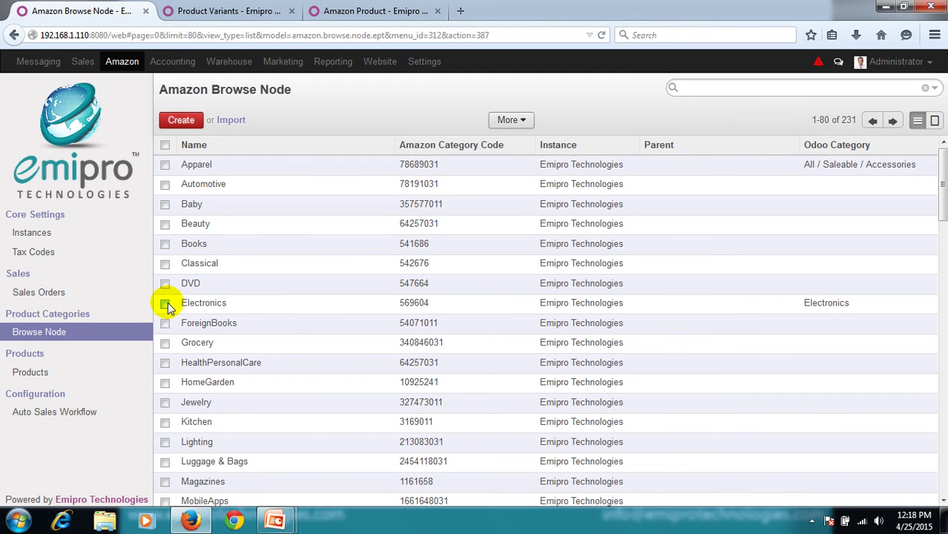
click(31, 236)
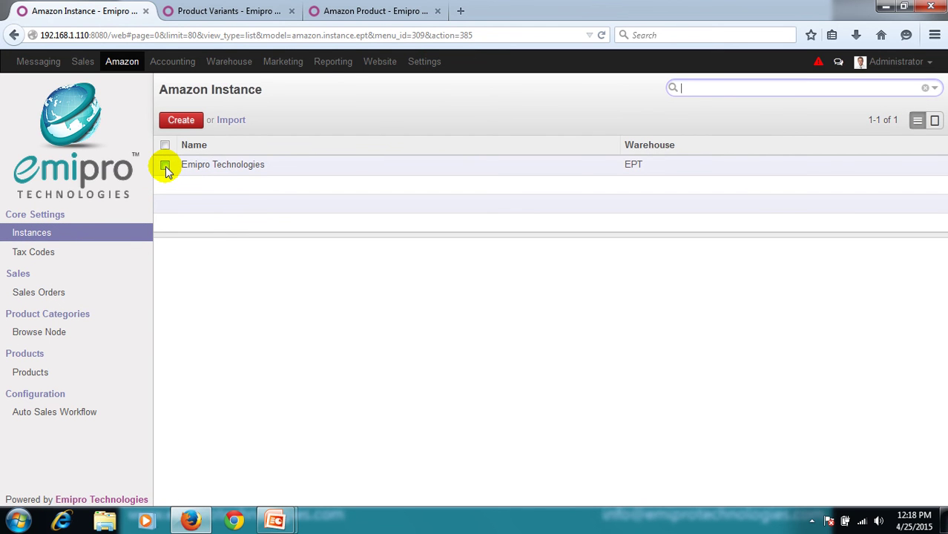
click(165, 165)
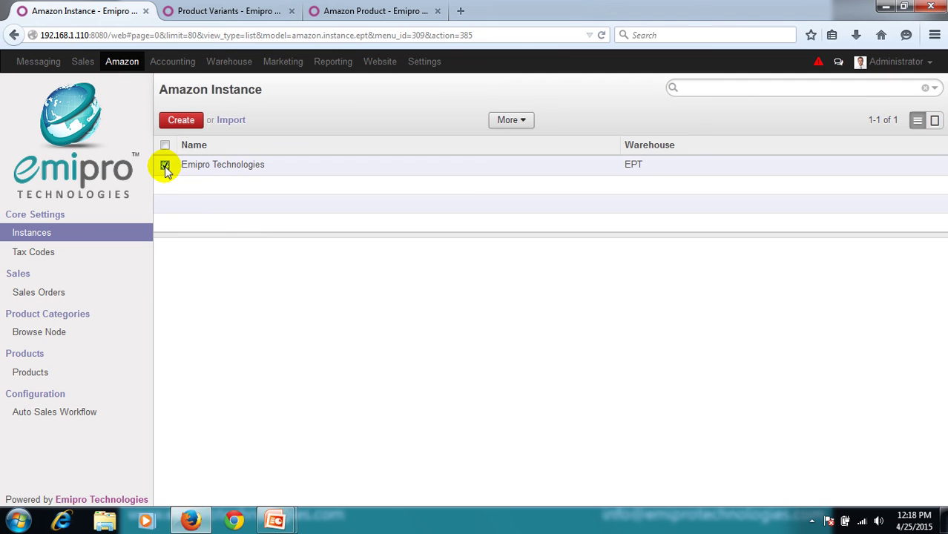
click(522, 124)
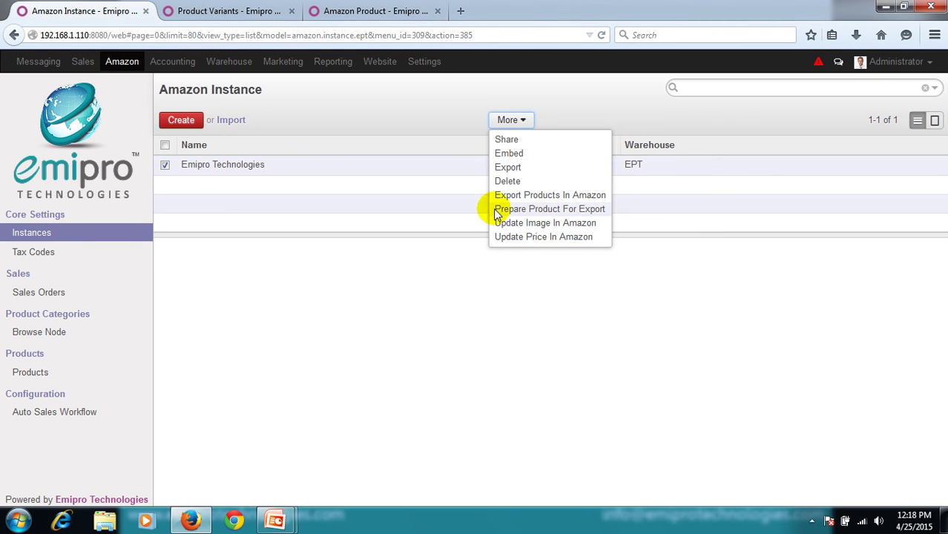
click(452, 271)
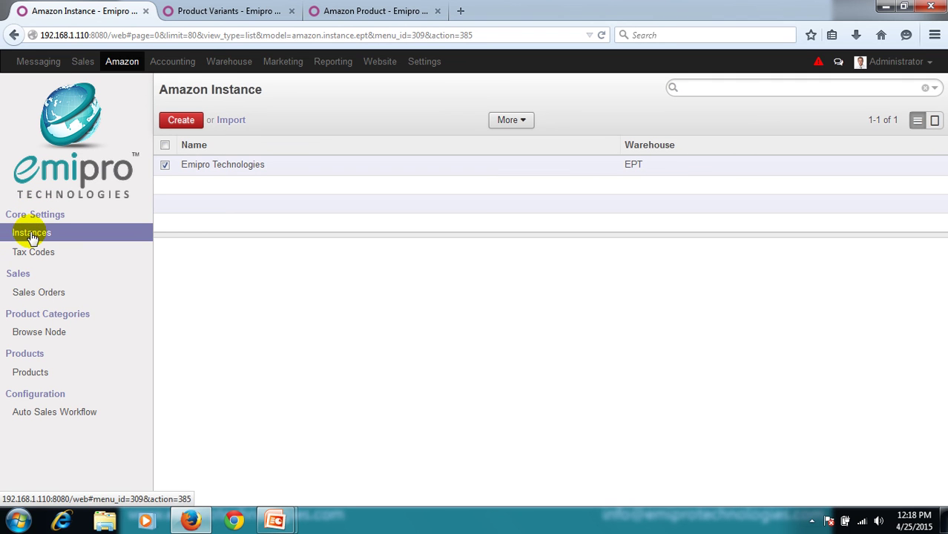
Show the Sales products as a list, select Computer Case and Datacard, and check their available export preparation action
click(82, 61)
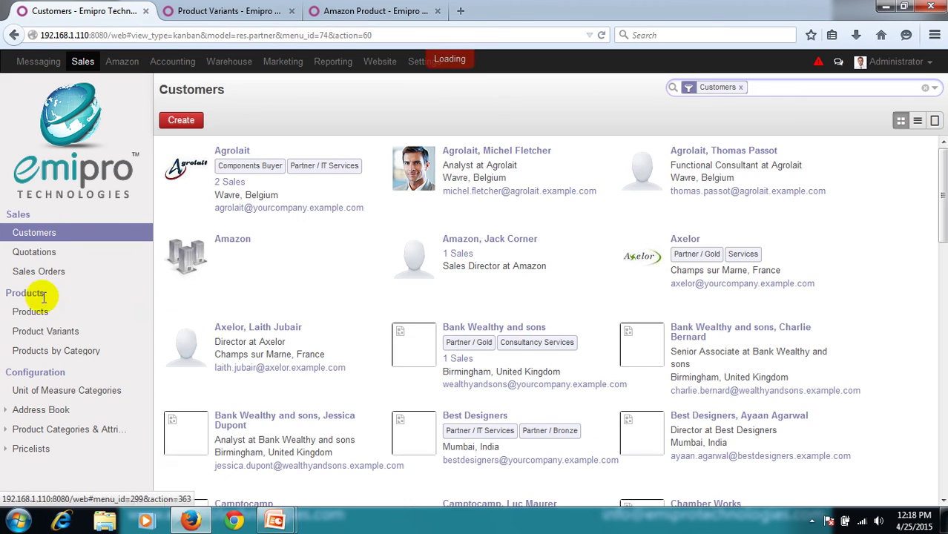
click(31, 312)
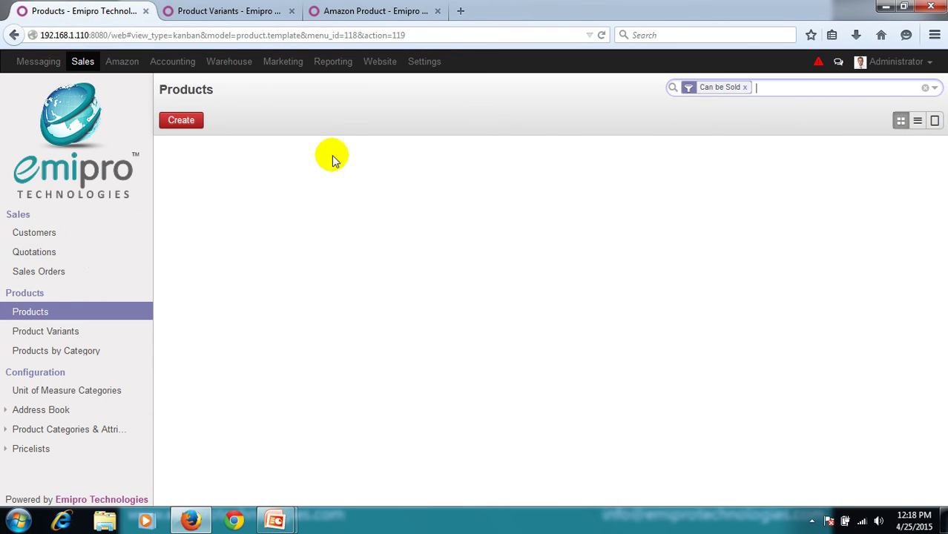
click(917, 120)
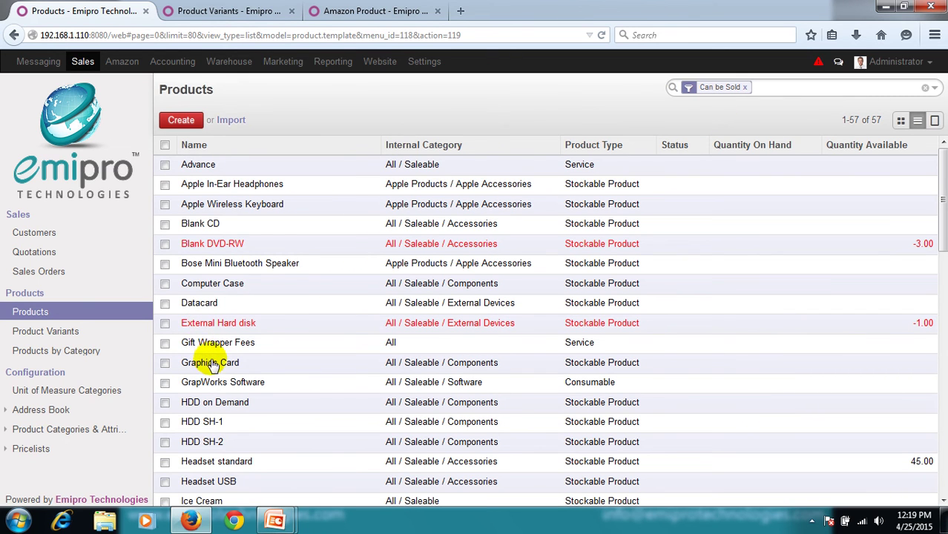
click(165, 302)
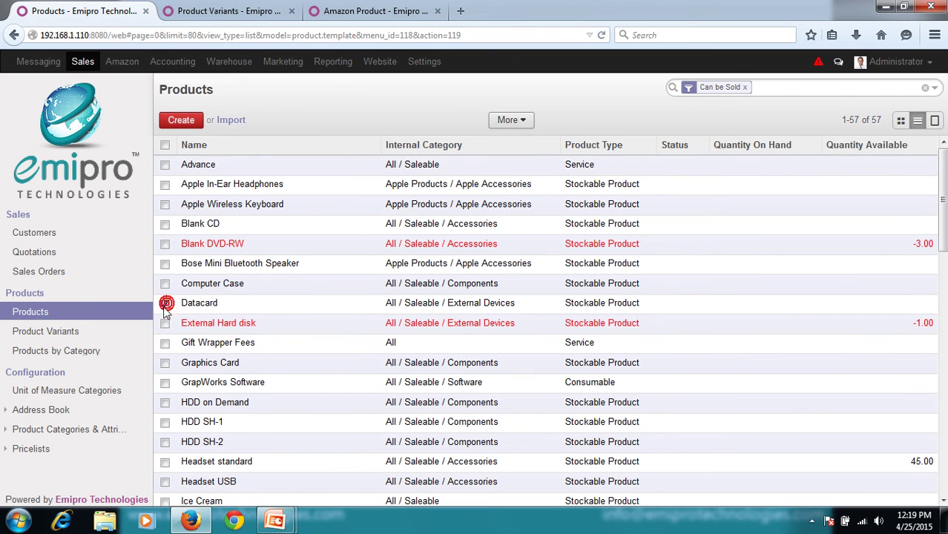
click(164, 286)
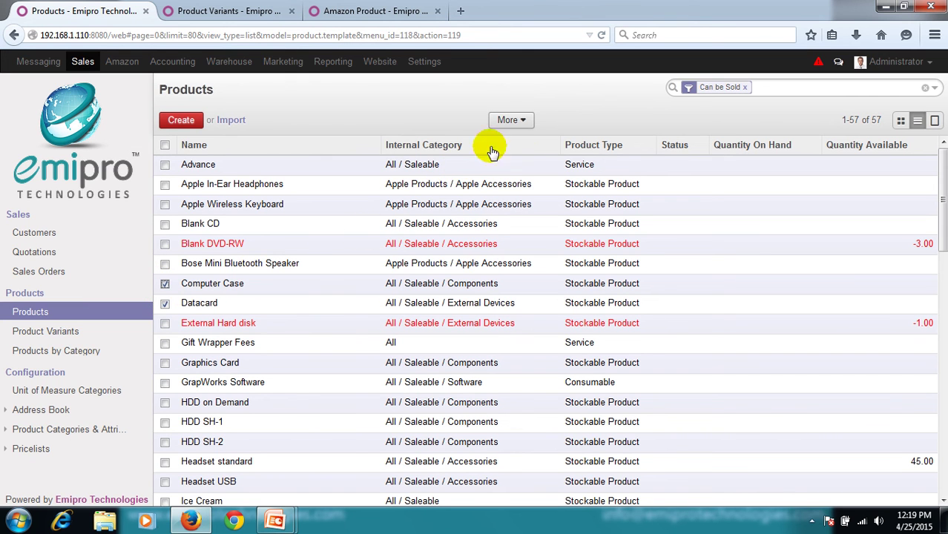
click(522, 122)
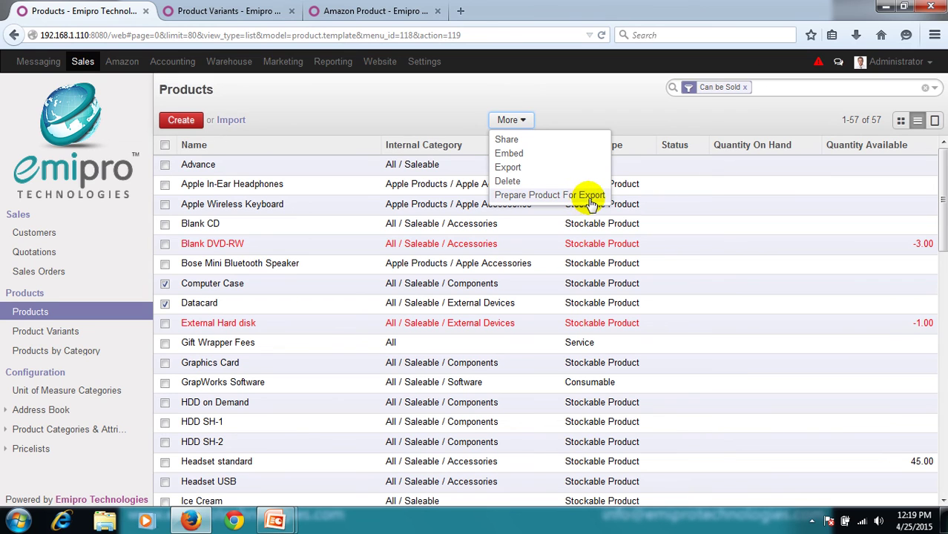
click(427, 106)
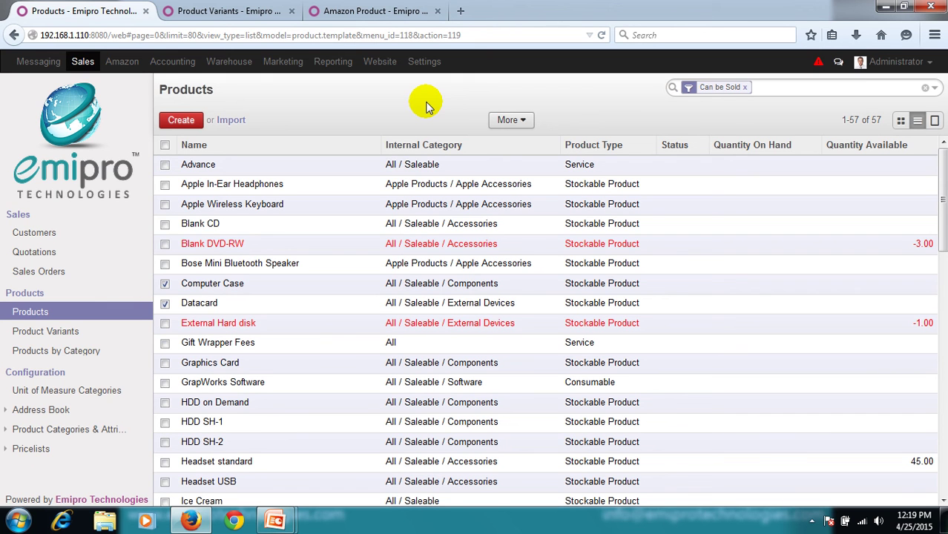
Return to the Amazon module's product list and narrow it to products of the Electronics browse node
click(133, 66)
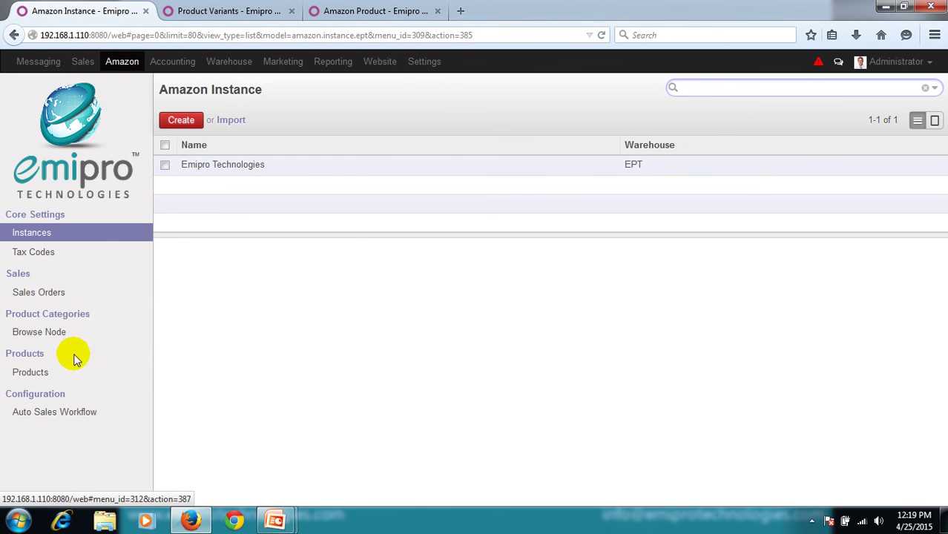
click(37, 377)
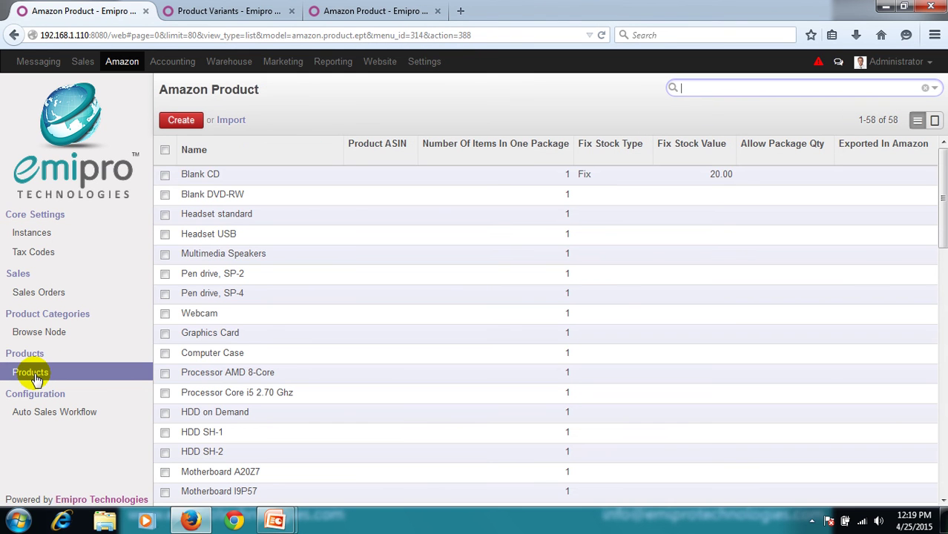
click(723, 92)
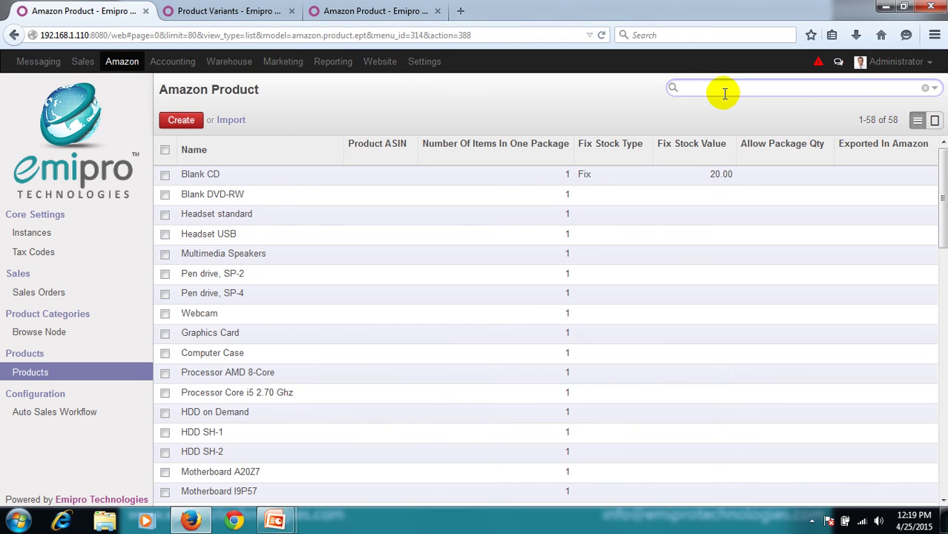
text(Electroni)
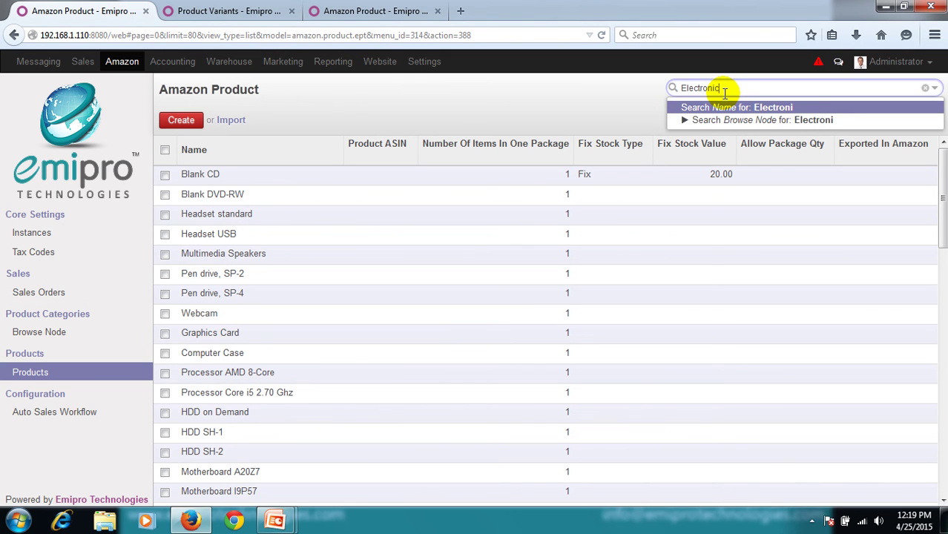
text(cs)
key(Down)
key(Right)
key(Down)
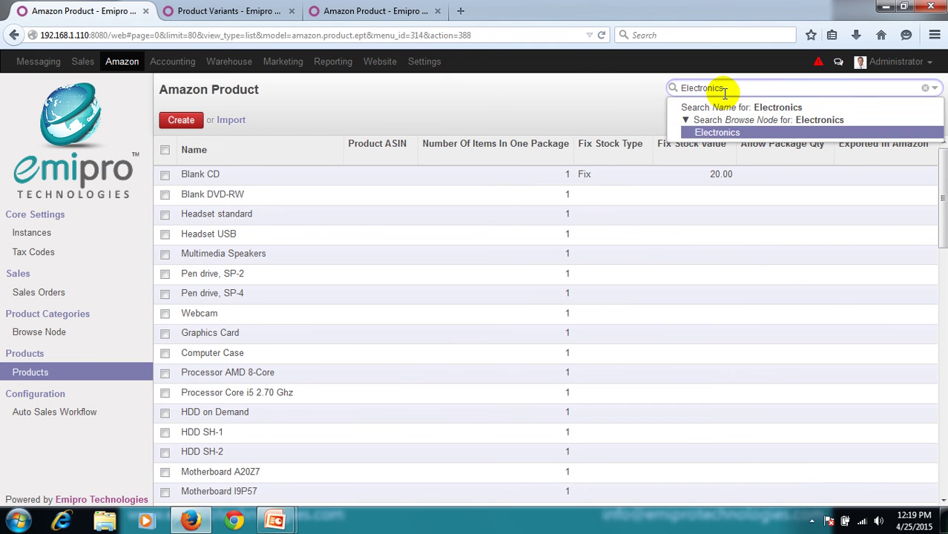
key(Return)
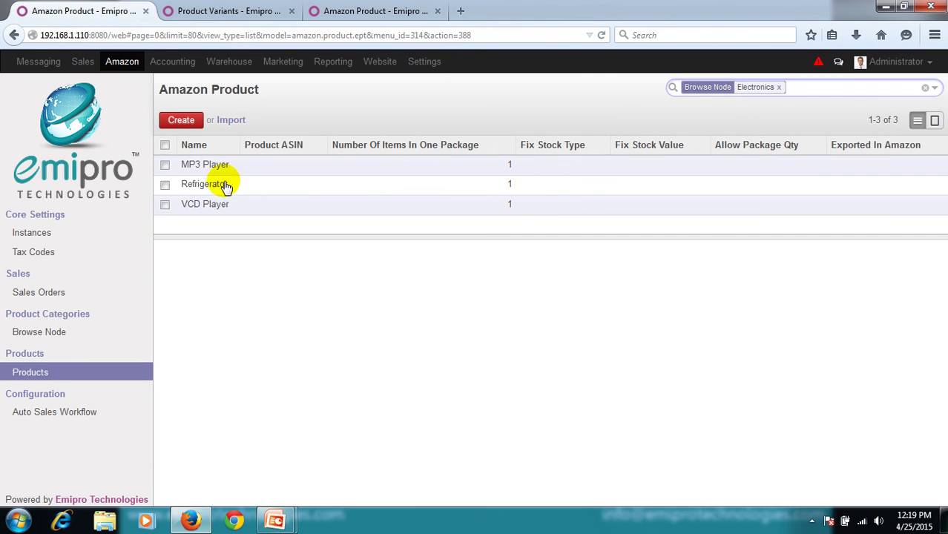
Open the Refrigerator product for editing and set its Fix Stock Type to Percentage
click(215, 185)
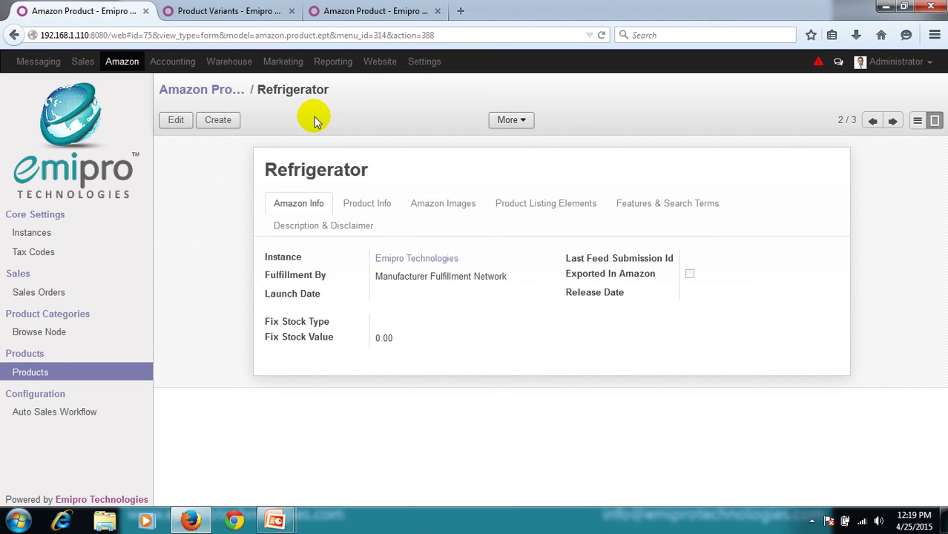
click(178, 121)
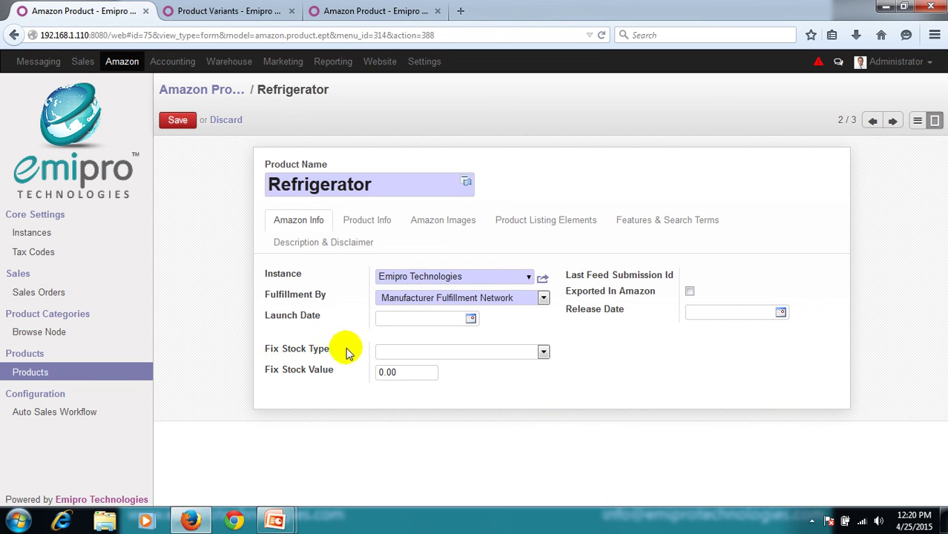
click(406, 353)
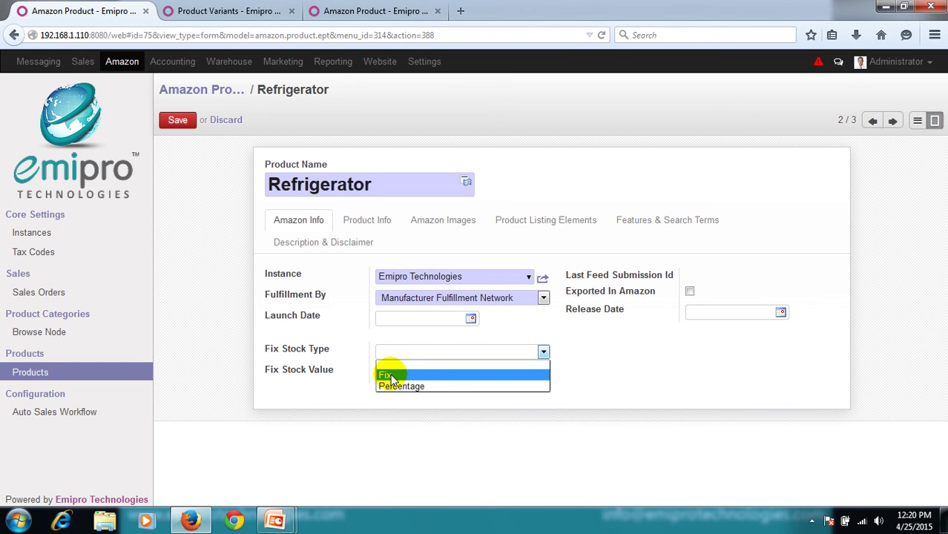
click(386, 376)
click(485, 353)
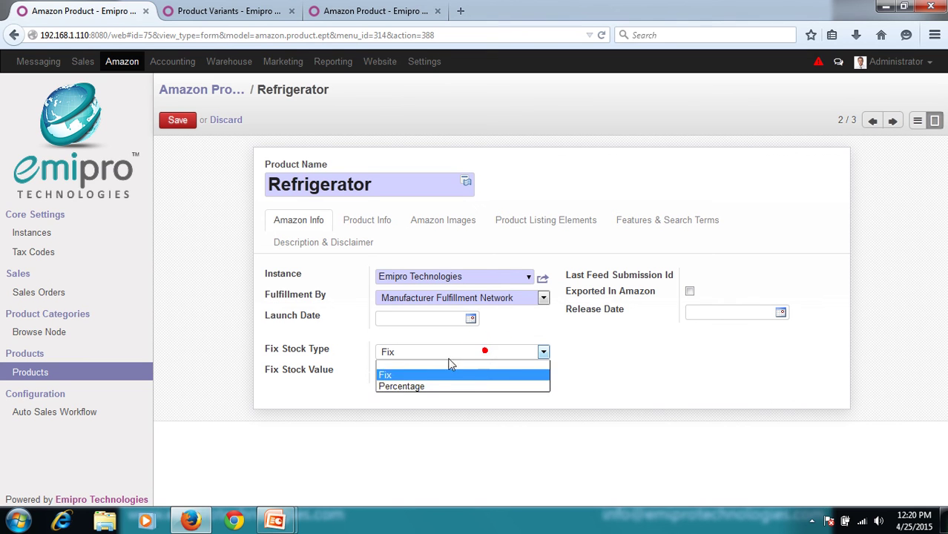
click(422, 387)
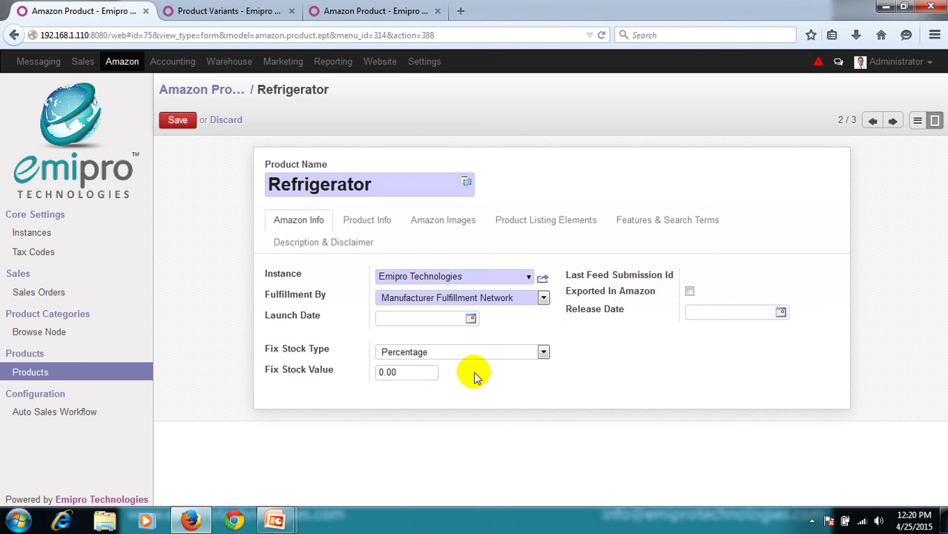
click(424, 352)
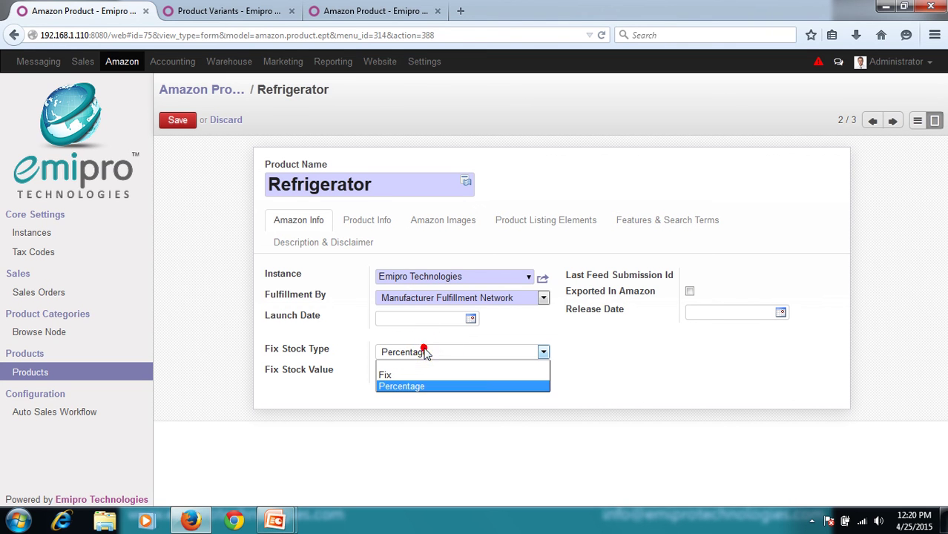
click(411, 362)
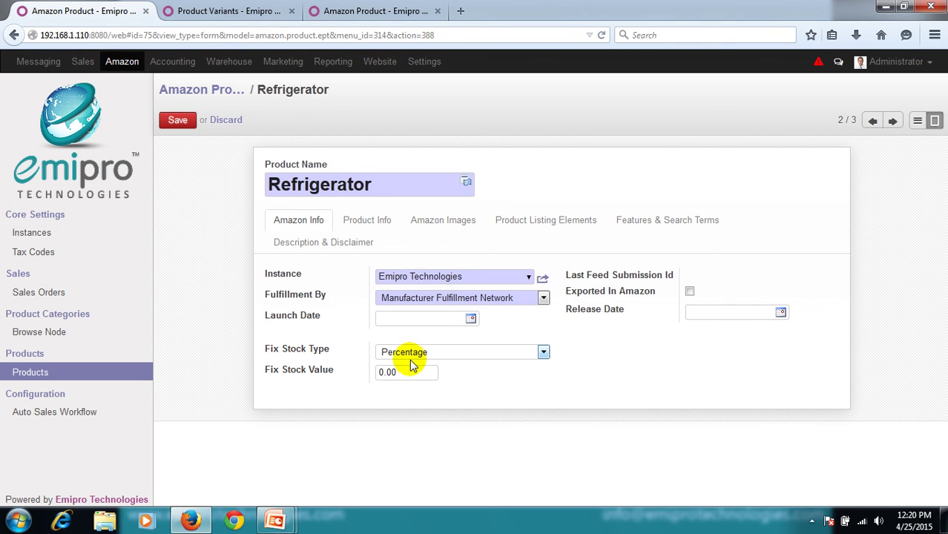
Review the Refrigerator's product info and Amazon images, adding a blank image line to view its fields and removing it
click(390, 224)
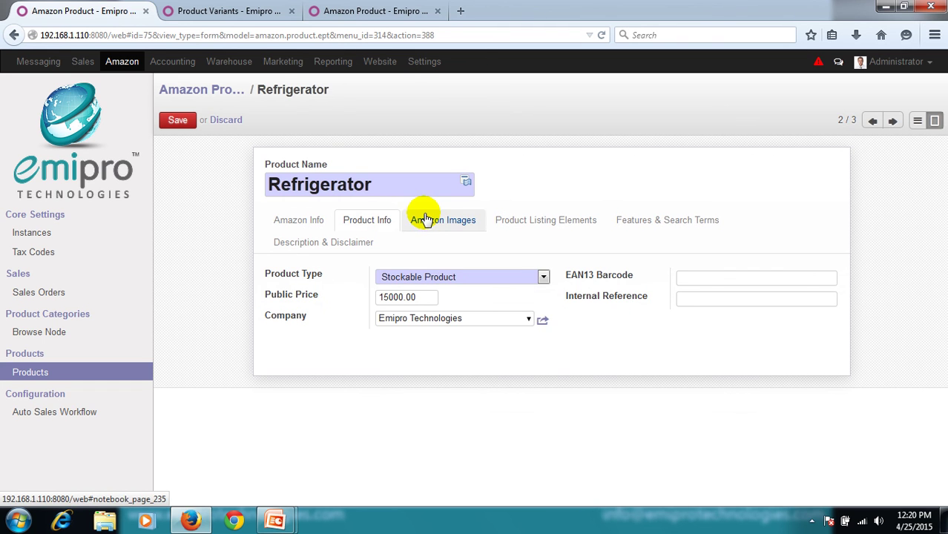
click(426, 220)
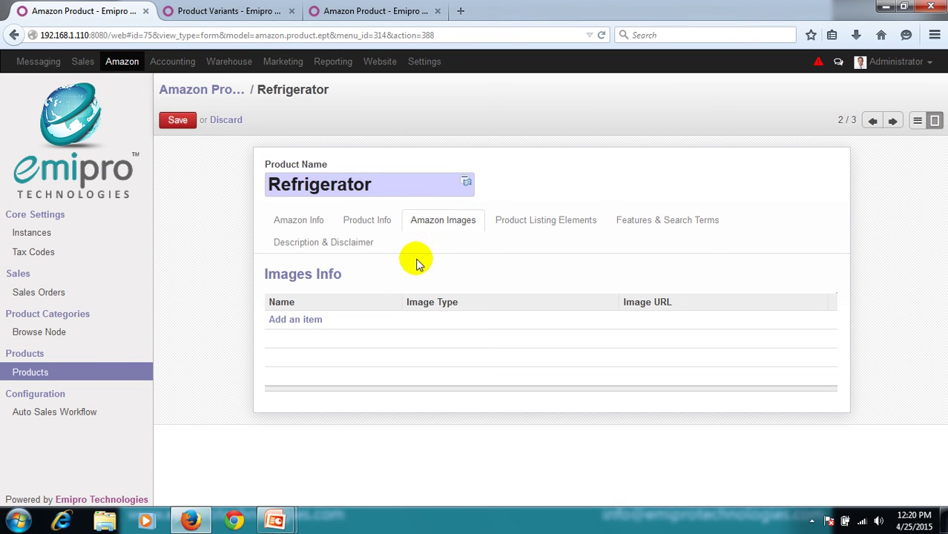
click(294, 324)
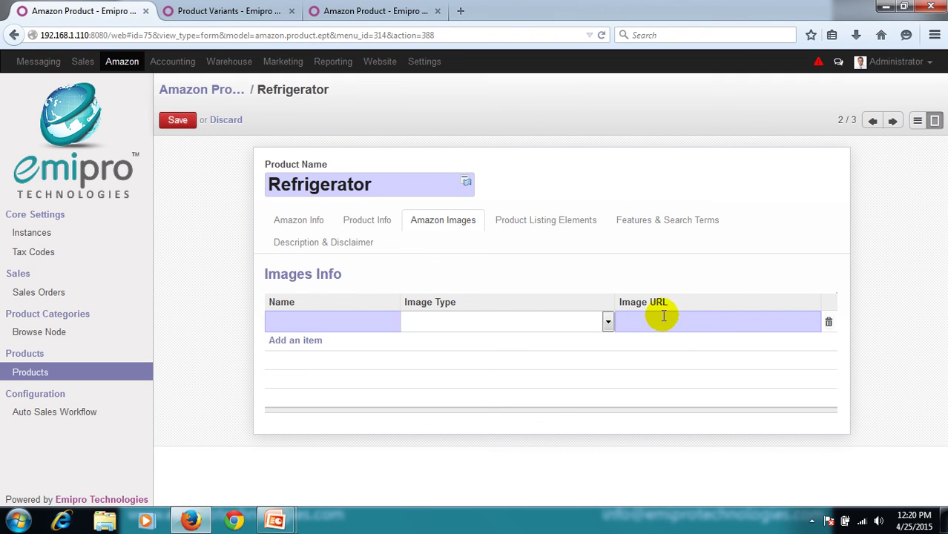
click(828, 322)
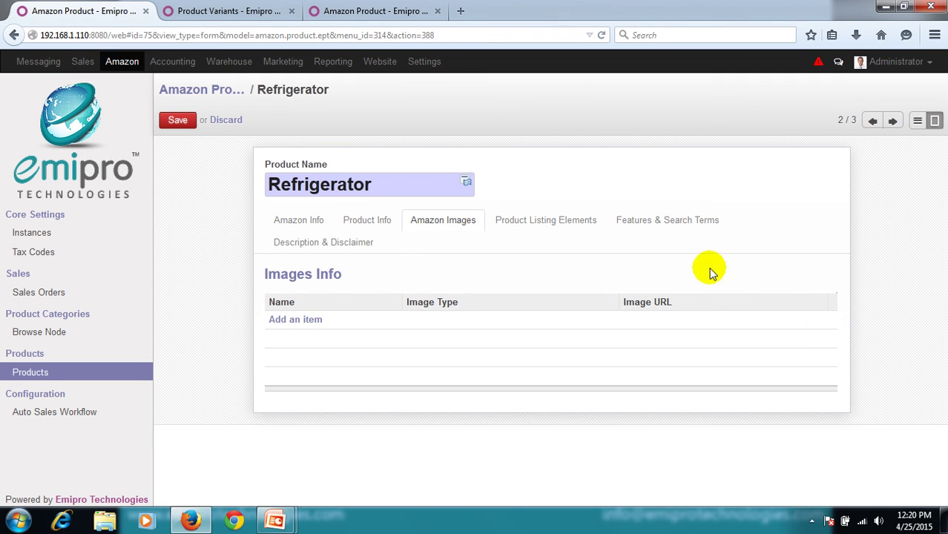
Examine the Refrigerator's search terms and product features, adding a blank search term line and removing it
click(643, 218)
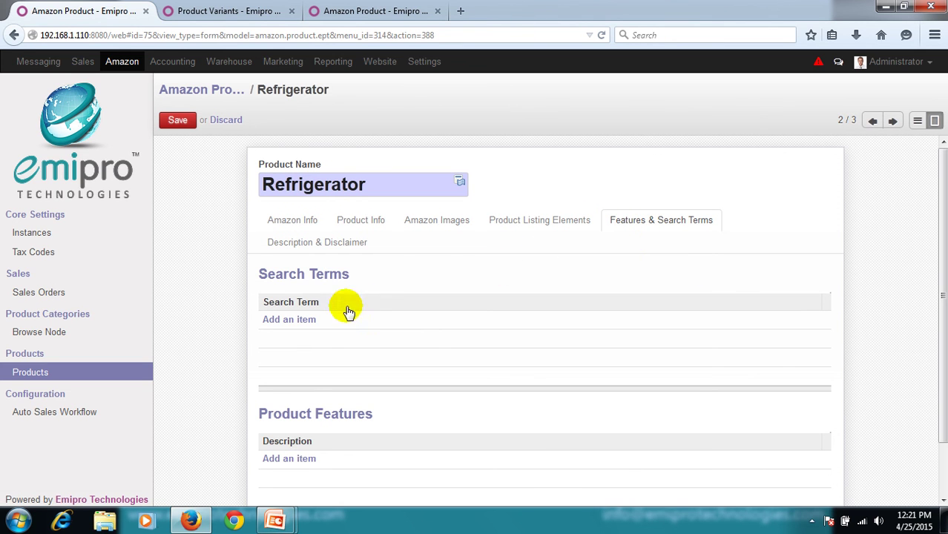
click(292, 324)
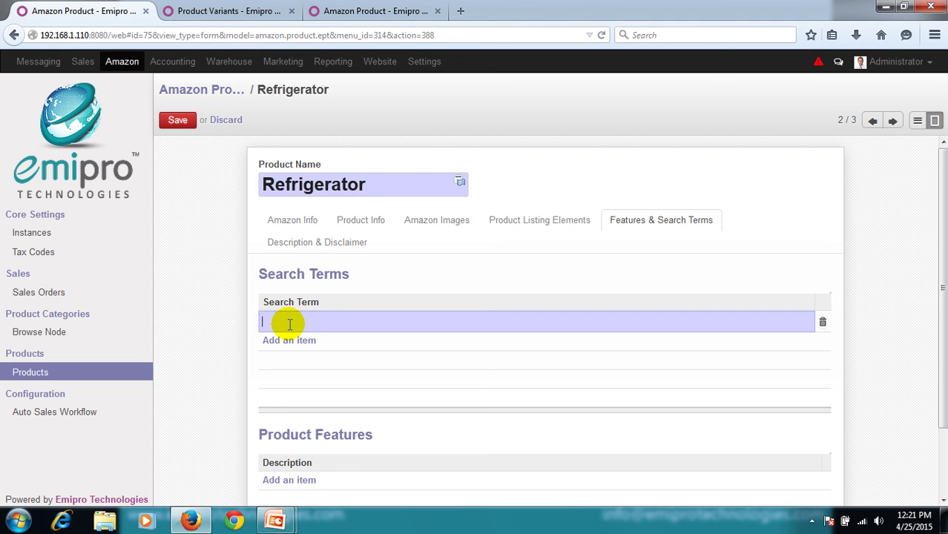
click(821, 323)
scroll(457, 382, down, 1)
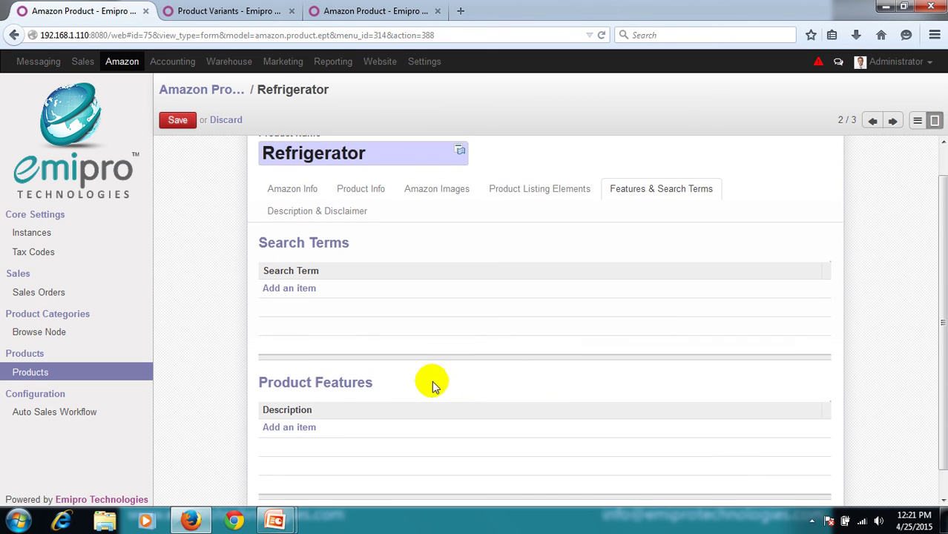
Add a blank product feature line to the Refrigerator to view its description field, and remove the line
scroll(458, 382, down, 1)
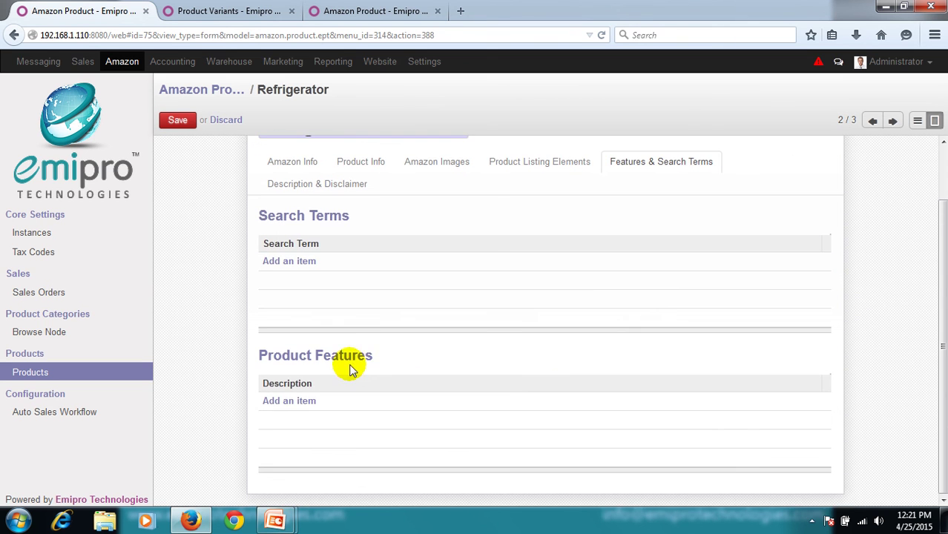
click(303, 401)
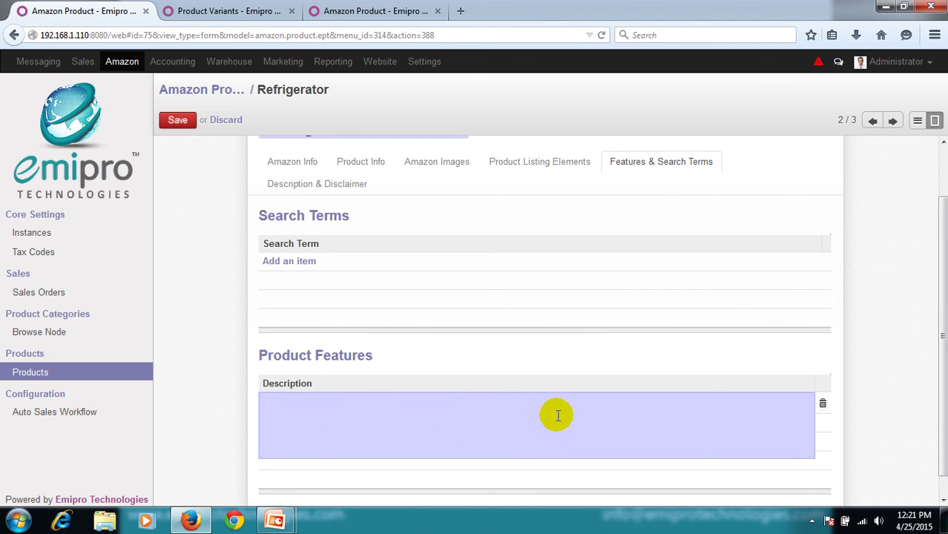
scroll(556, 416, down, 1)
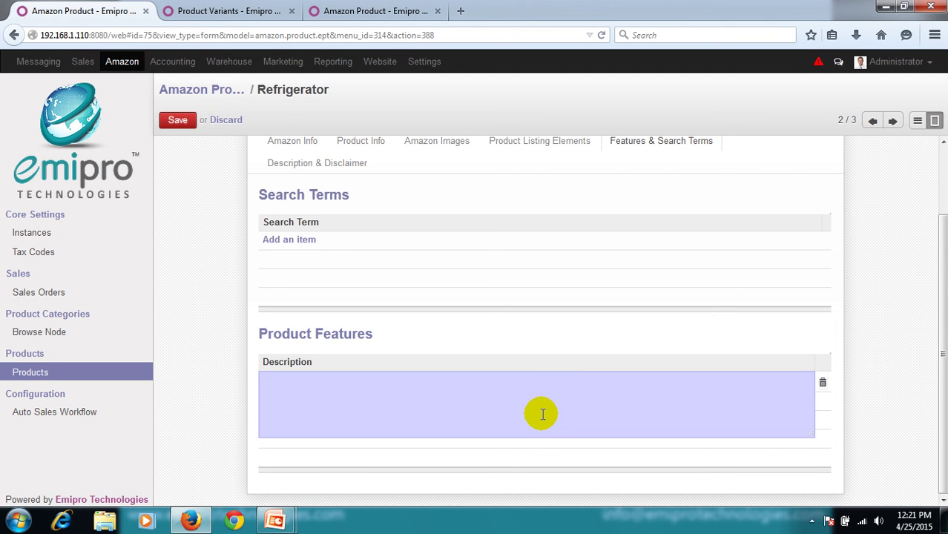
click(821, 384)
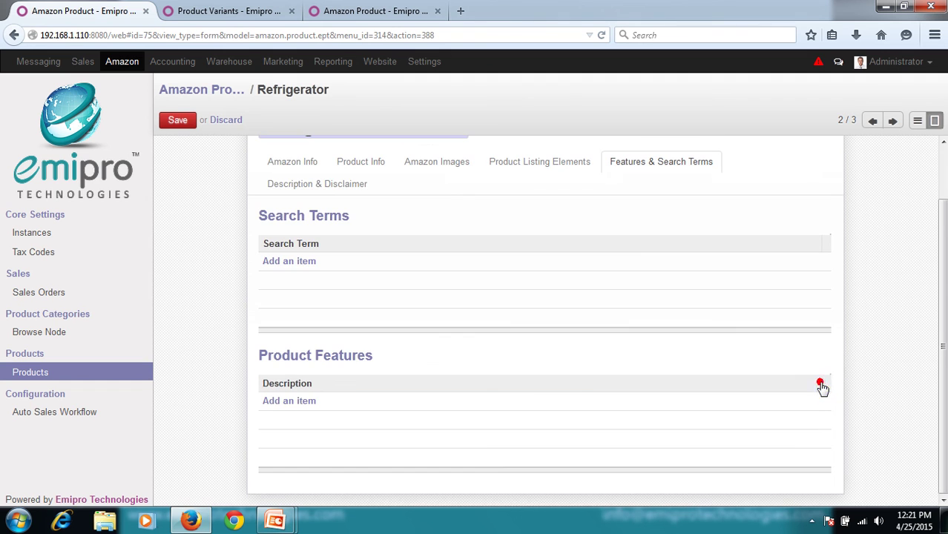
Review the Refrigerator's description and disclaimer fields, and return to the Electronics product list, discarding the unsaved edits
click(335, 184)
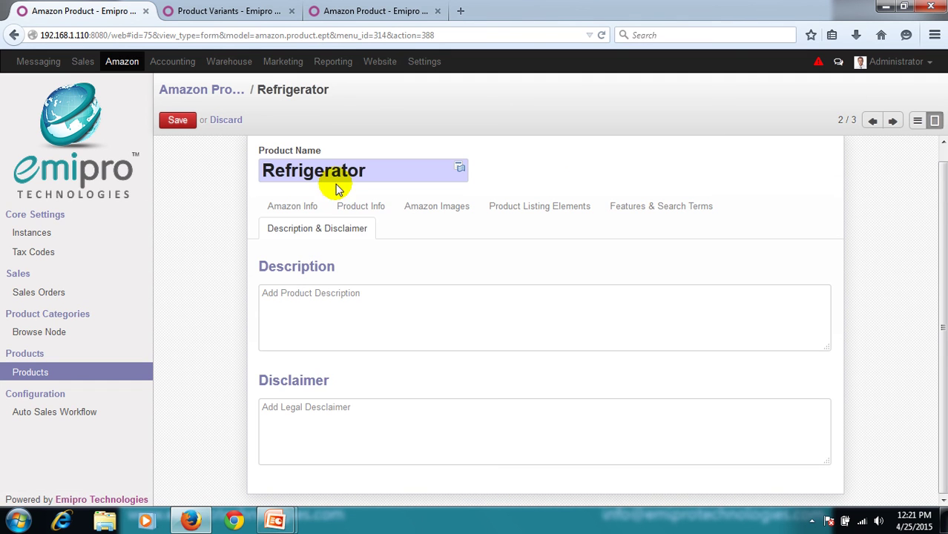
click(372, 320)
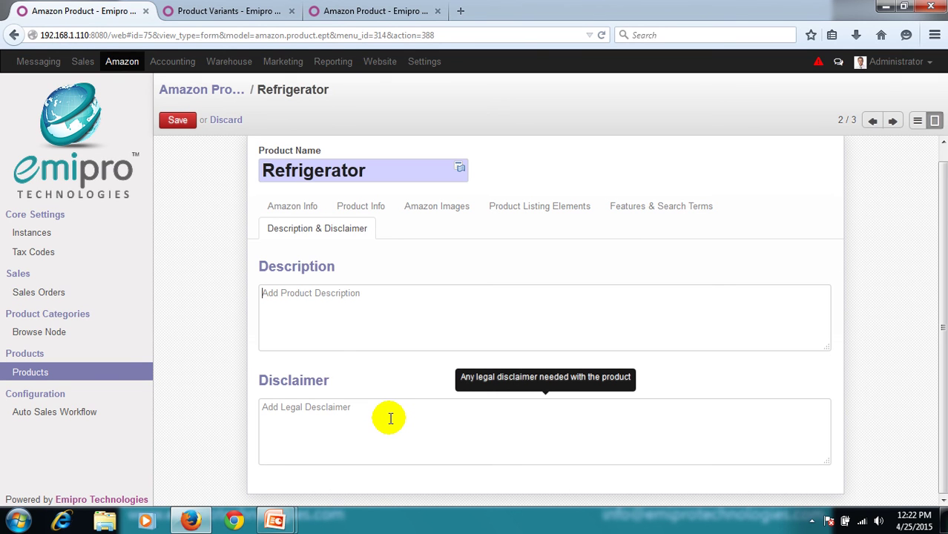
scroll(370, 391, up, 1)
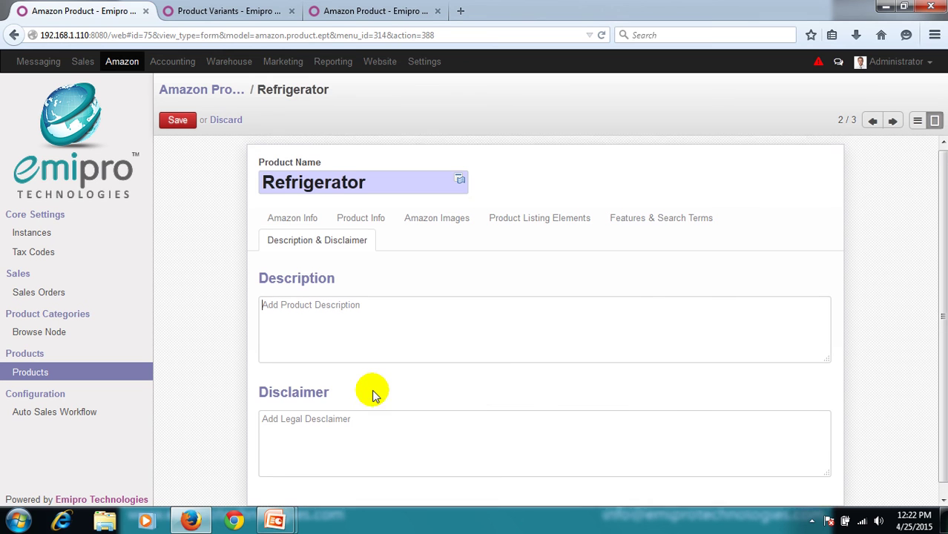
click(917, 121)
click(522, 246)
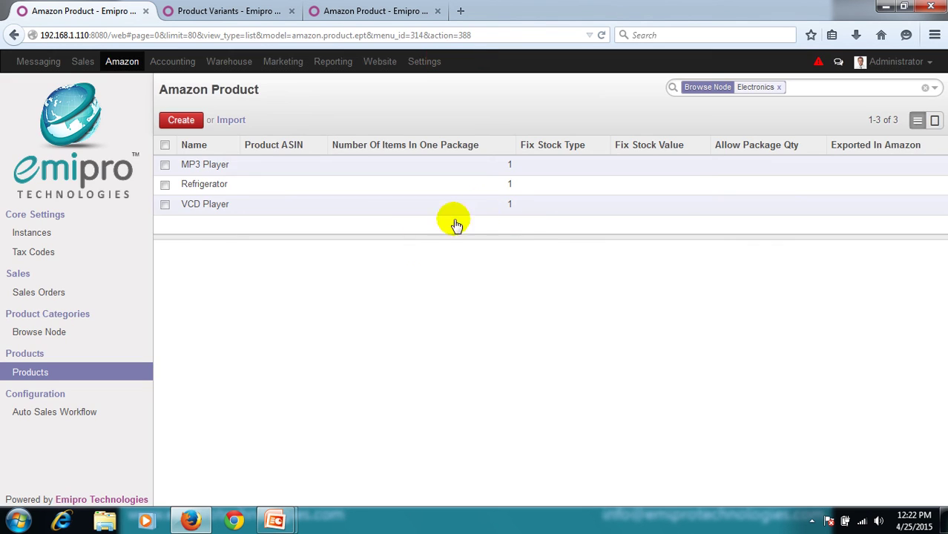
Select the Refrigerator in the product list and examine the available actions for exporting products and updating images and prices in Amazon
click(165, 185)
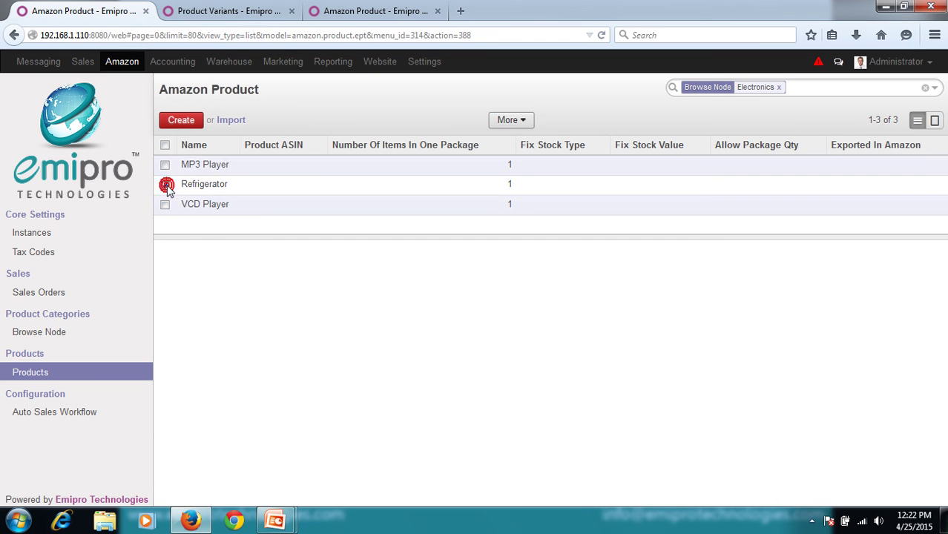
click(507, 120)
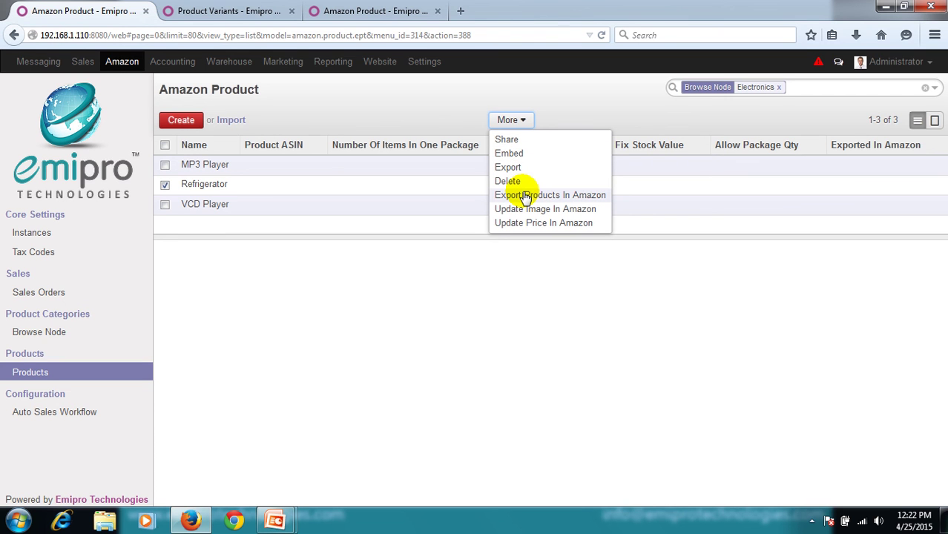
click(419, 109)
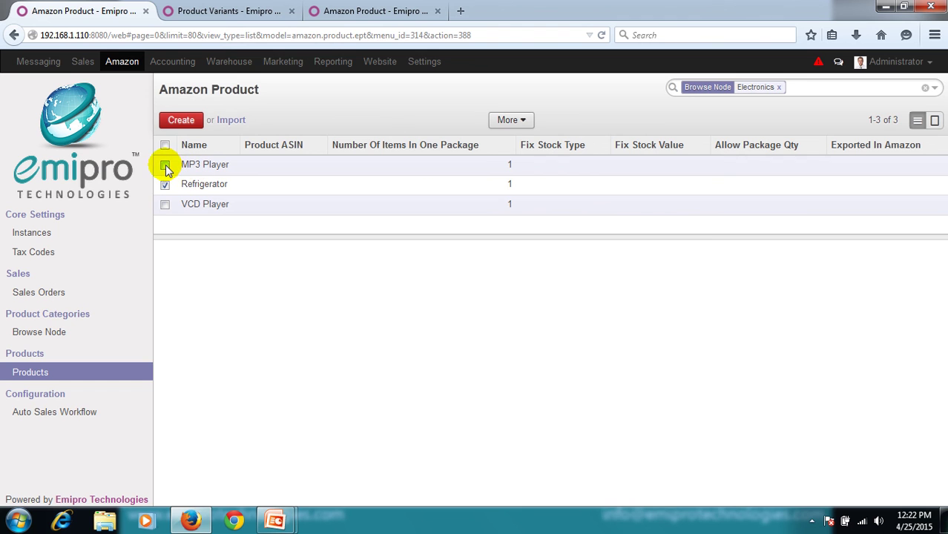
click(517, 121)
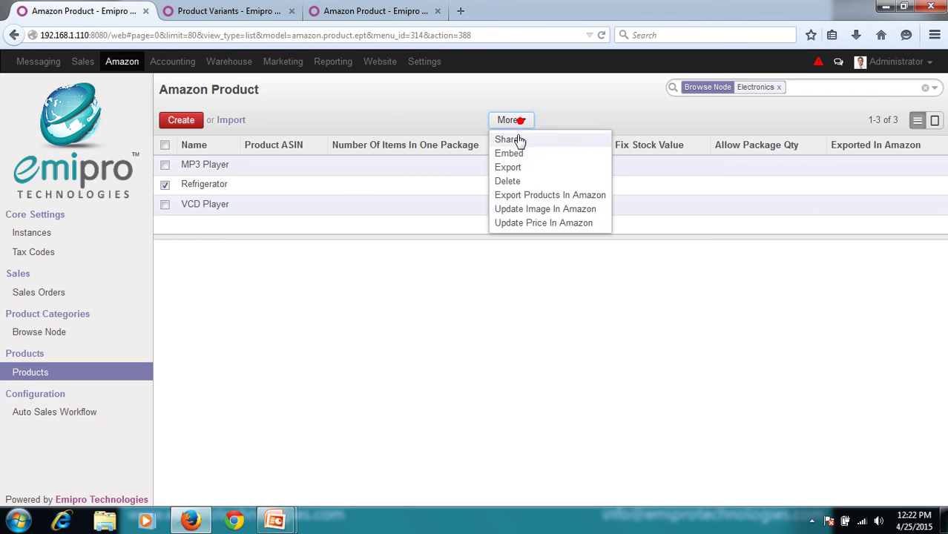
click(433, 104)
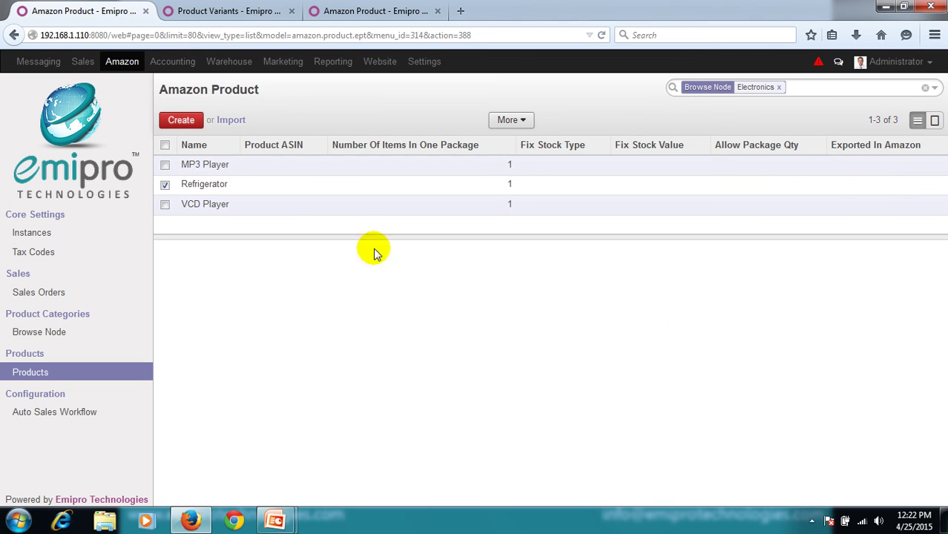
click(525, 120)
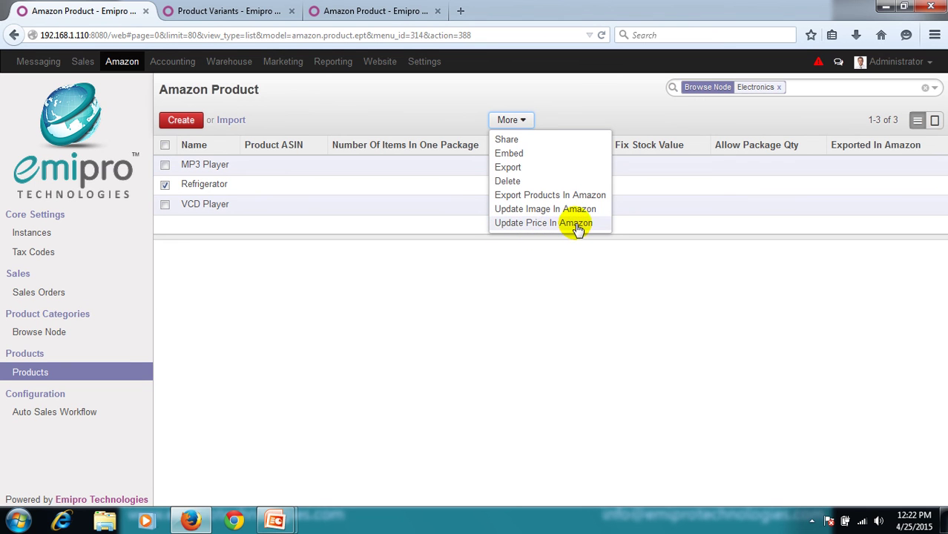
click(563, 272)
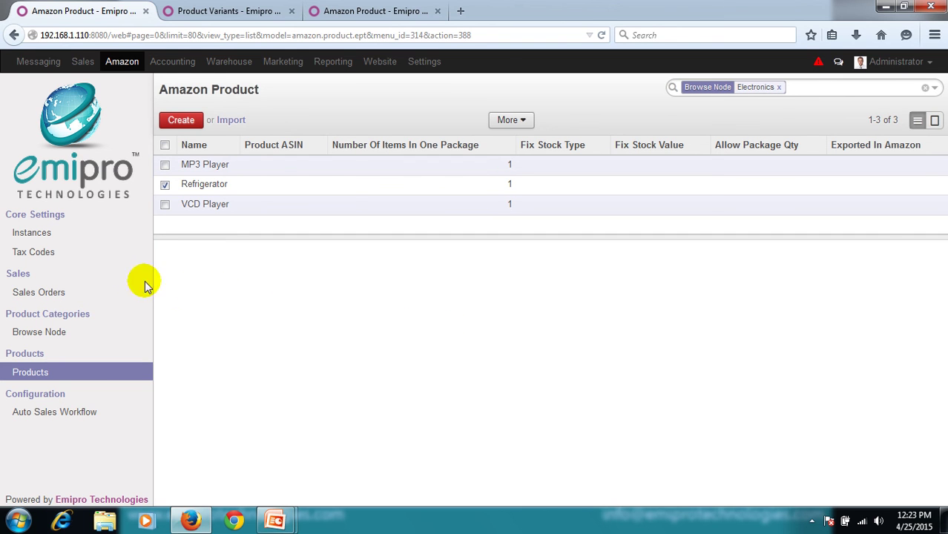
Open the draft quotation among the Amazon sales orders and review its addresses, instance, Amazon order reference and order lines
click(61, 295)
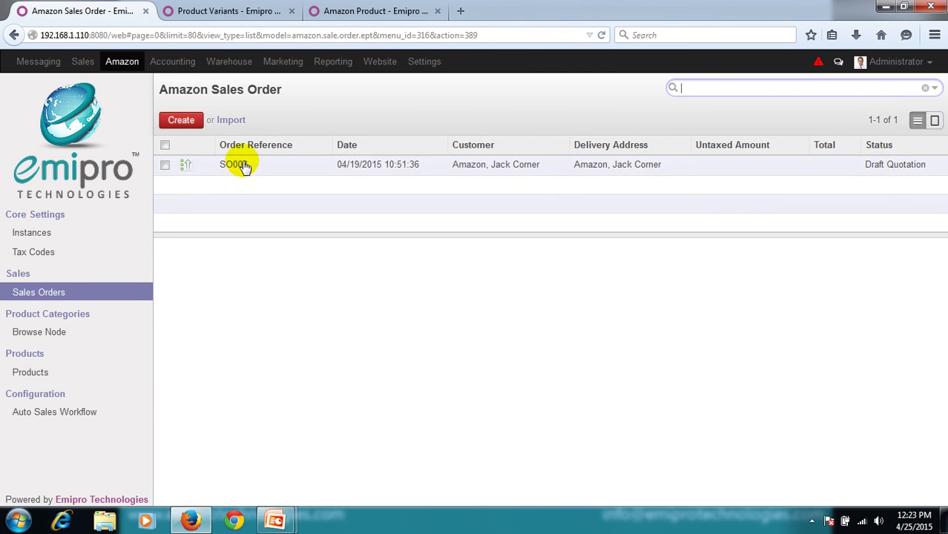
click(242, 165)
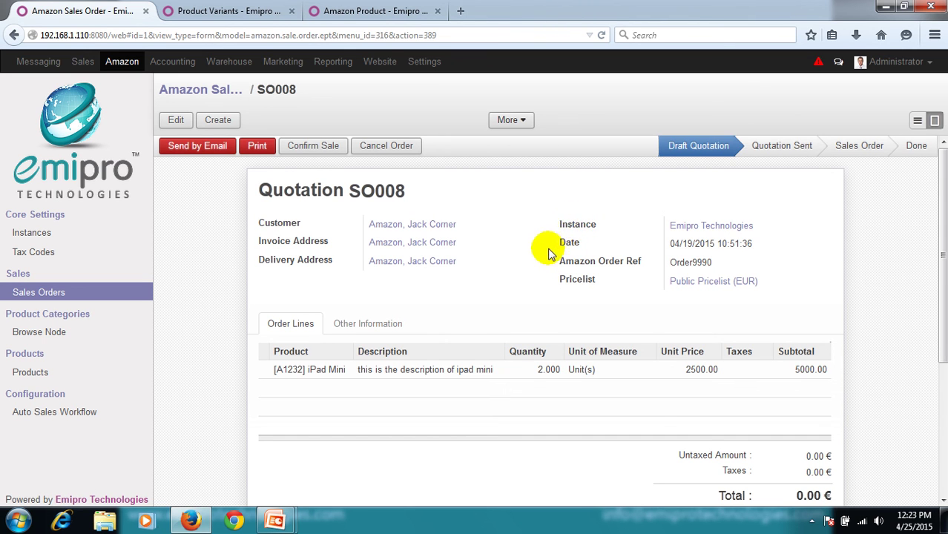
mouse_move(575, 286)
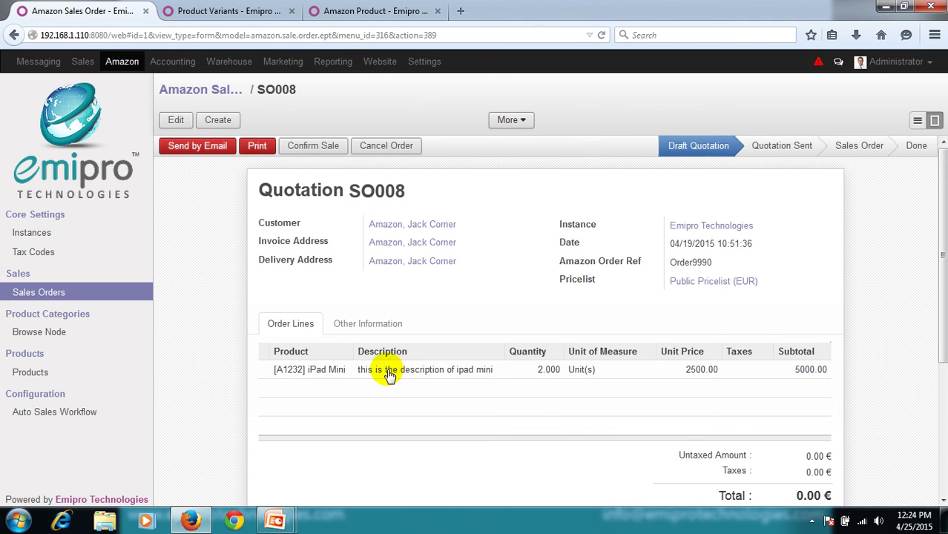
Examine the Amazon export and update actions for Blank DVD-RW in the full product list, and switch to the PowerPoint slide show
click(69, 370)
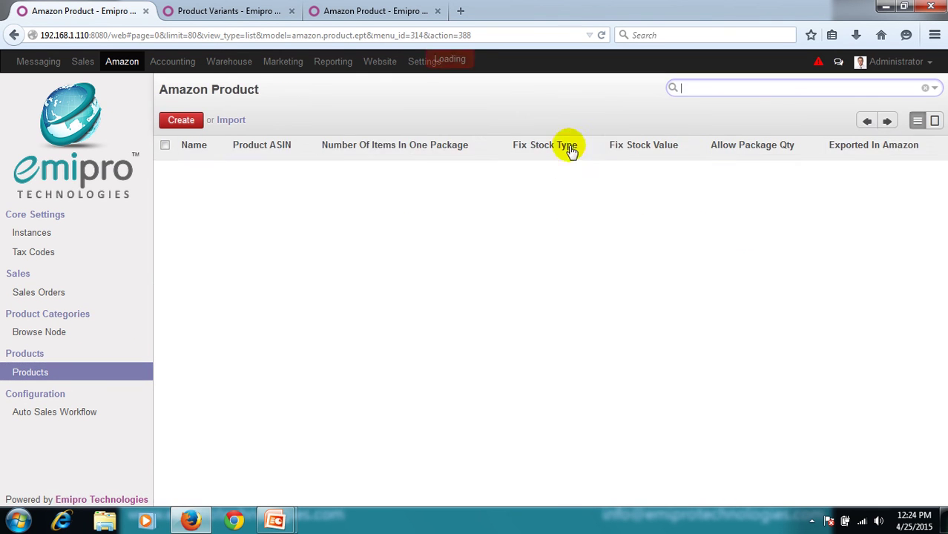
click(165, 194)
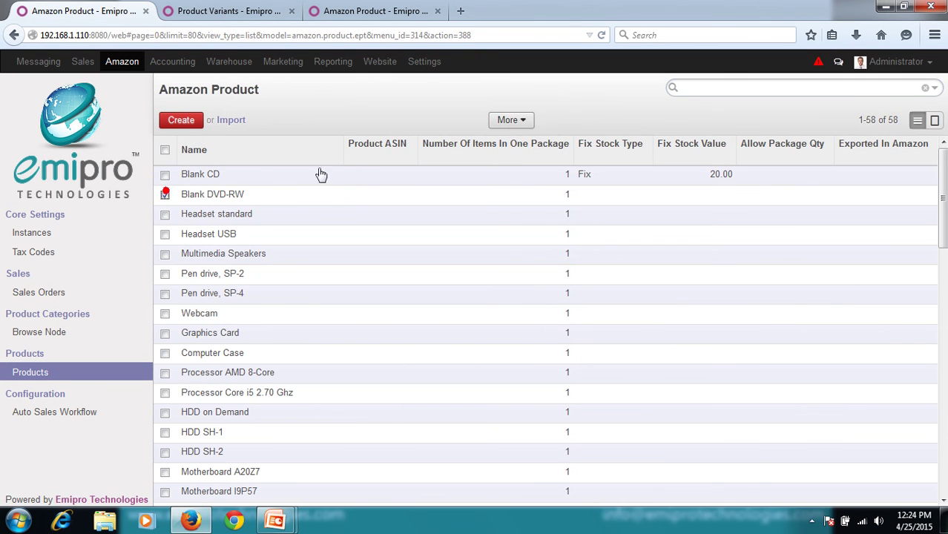
click(503, 119)
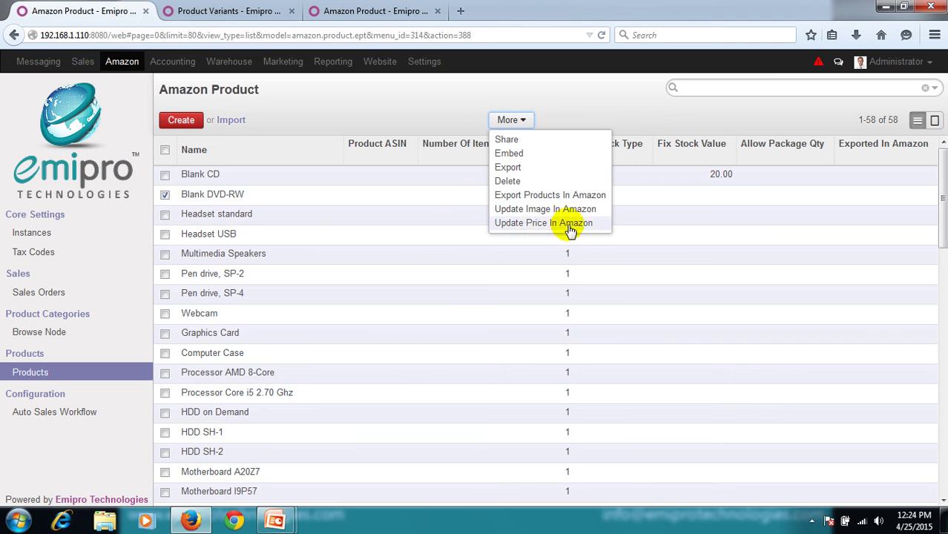
click(577, 103)
key(alt+Tab)
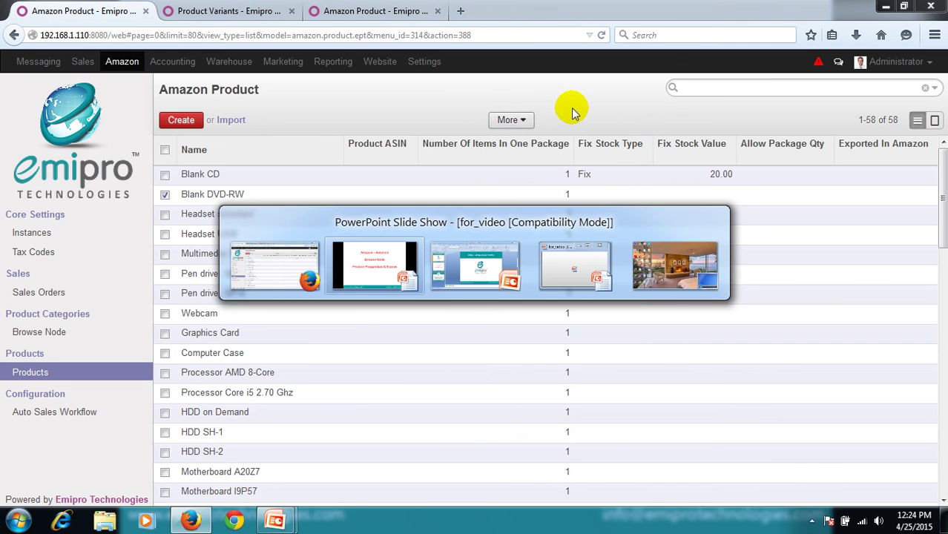